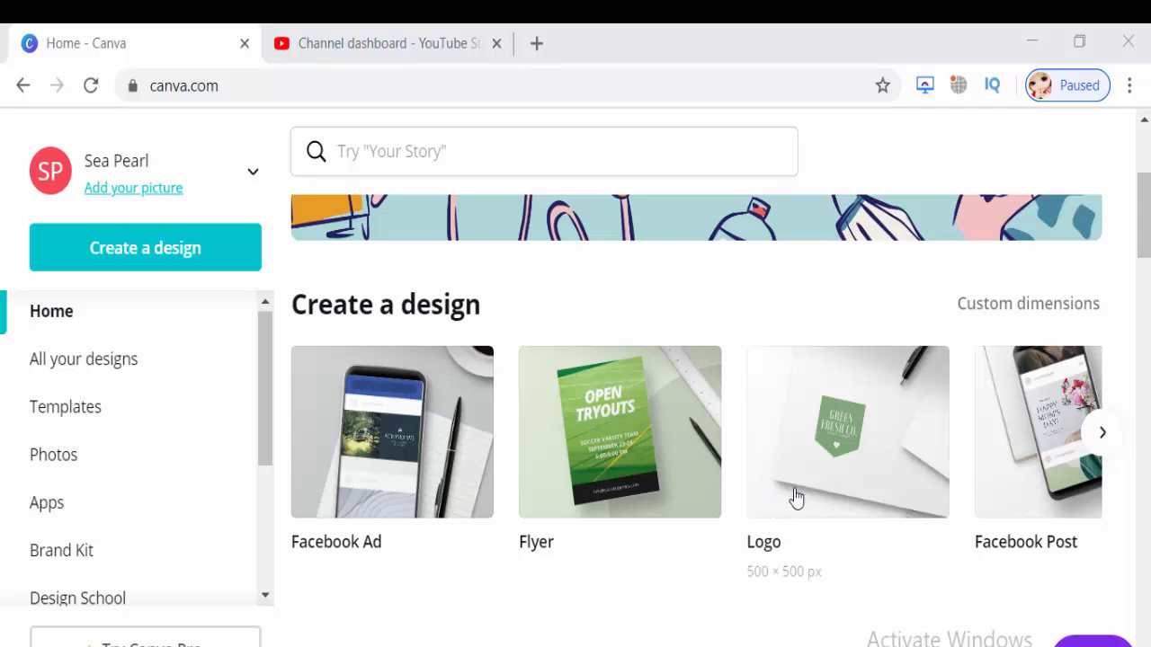
Scroll the Create a design options to Business Card and start a blank business card.
left_click(1102, 450)
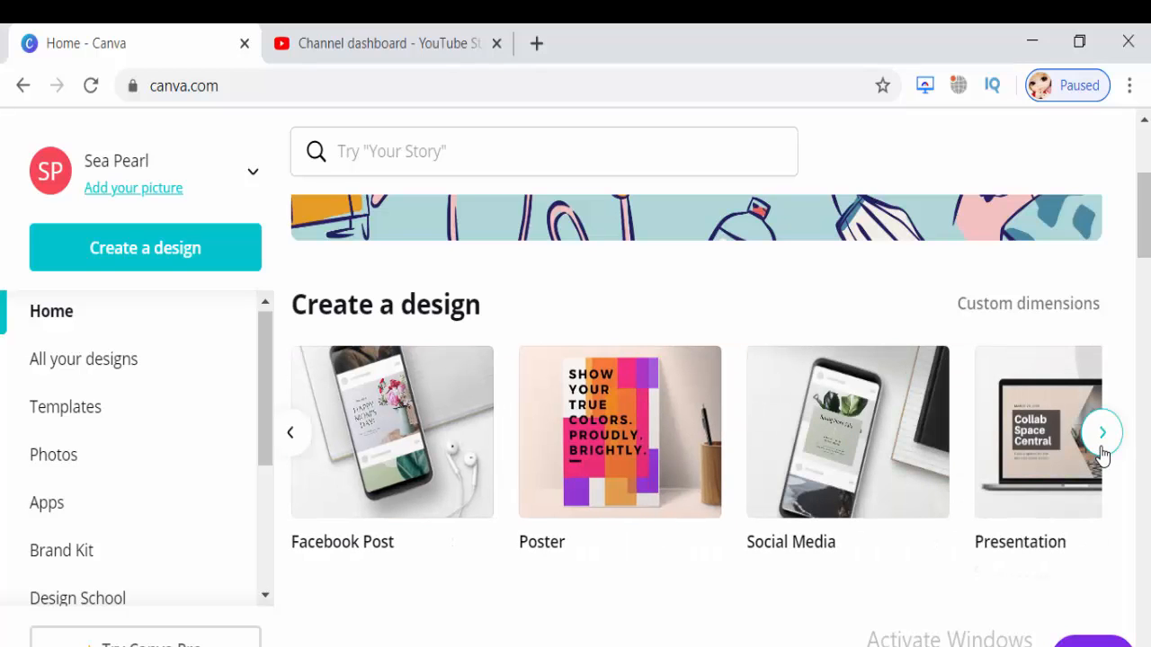
left_click(1101, 448)
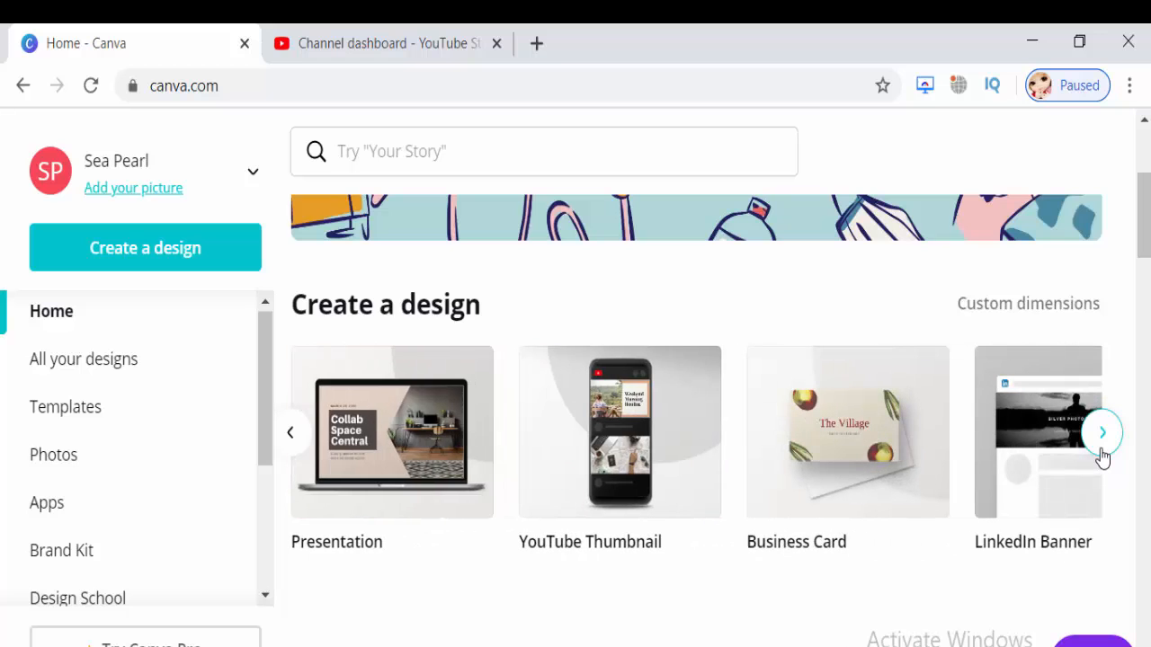
left_click(835, 530)
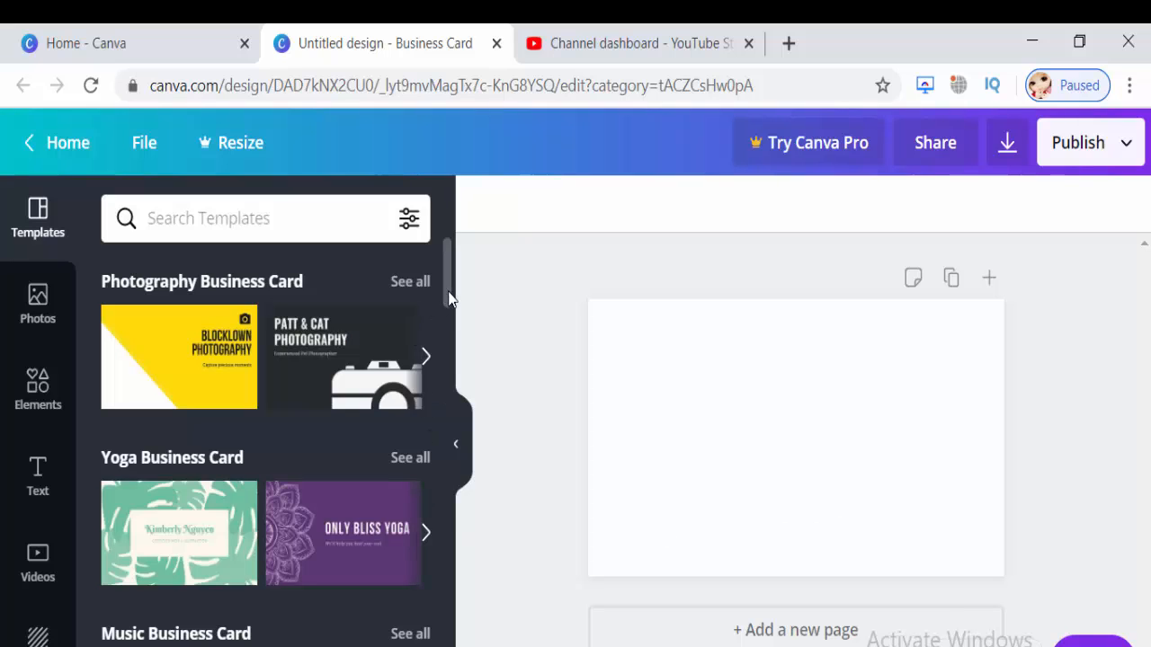
scroll(447, 315, "down", 1)
scroll(446, 326, "down", 2)
scroll(447, 360, "down", 3)
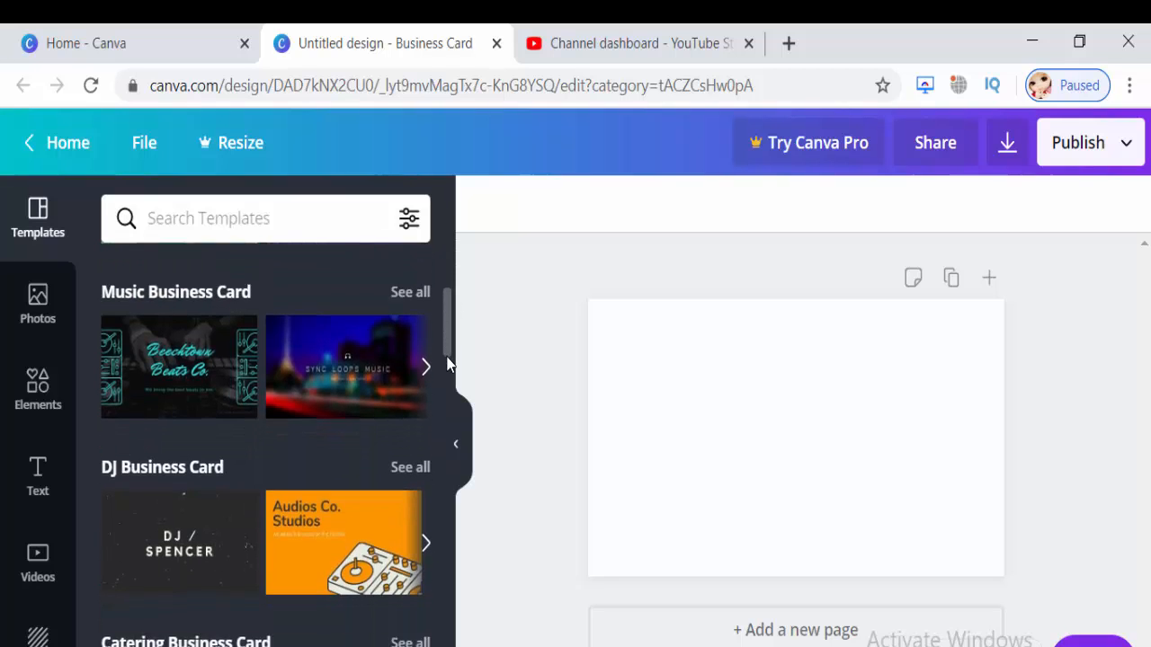
scroll(446, 390, "down", 1)
scroll(445, 415, "down", 5)
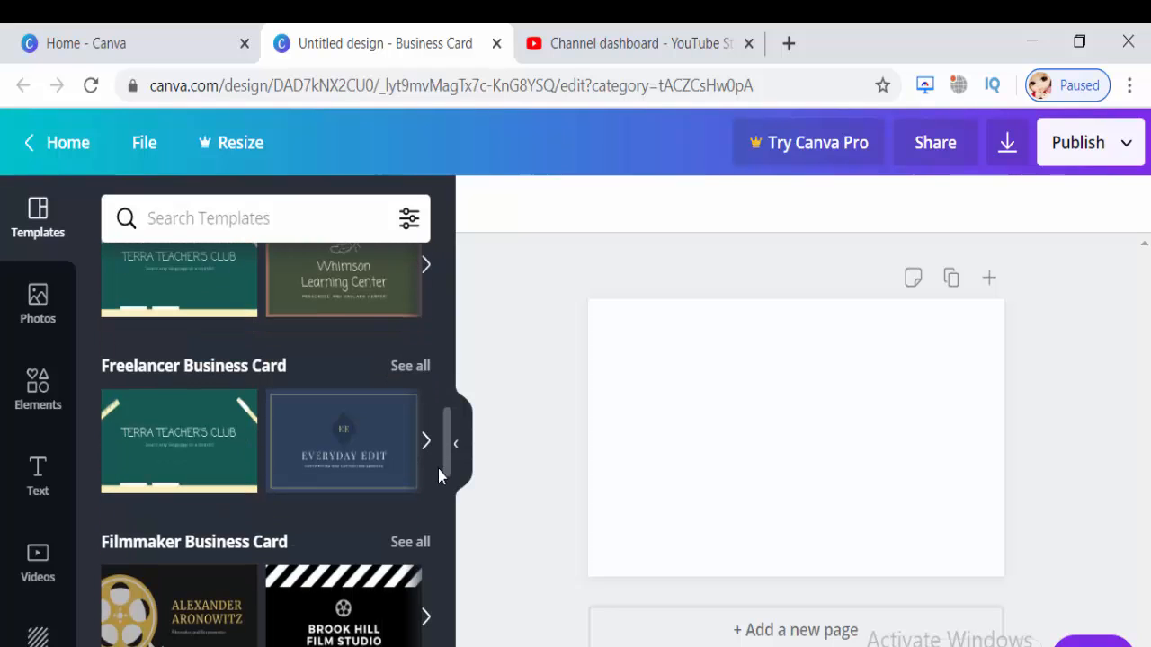
scroll(447, 460, "down", 4)
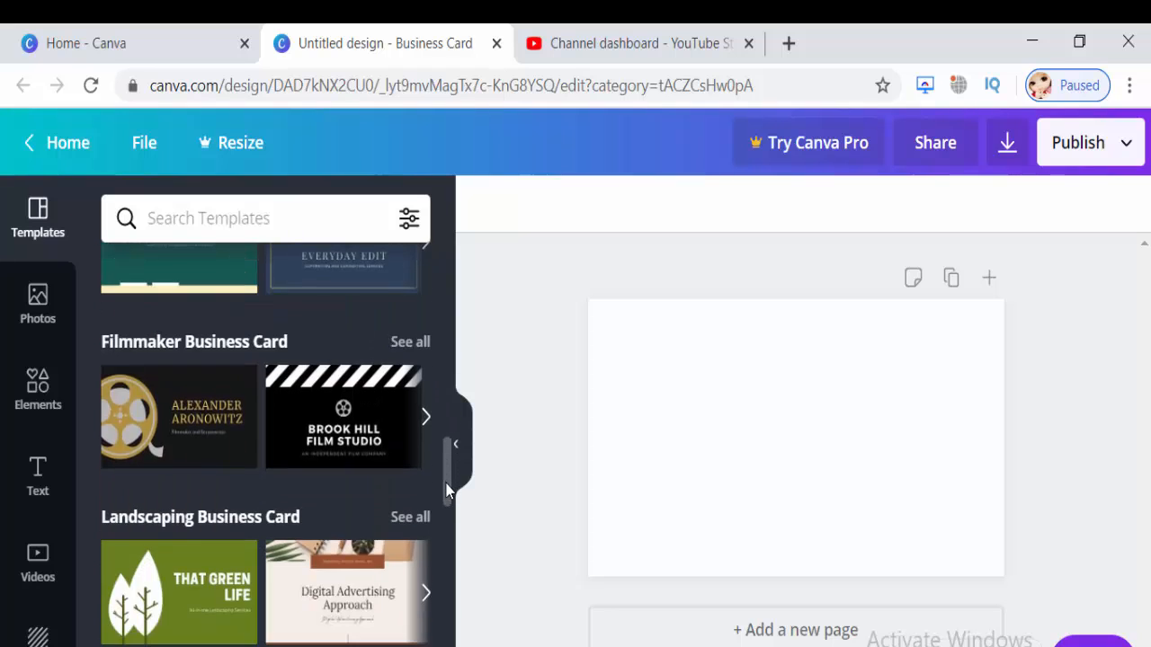
scroll(464, 545, "down", 2)
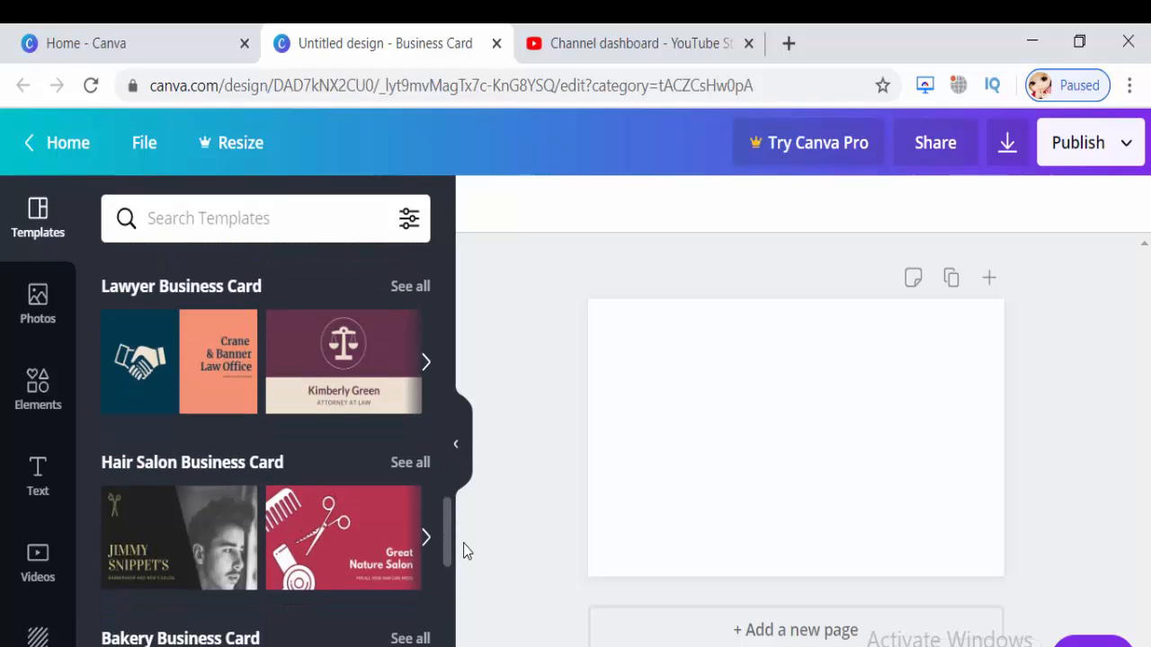
scroll(464, 550, "down", 3)
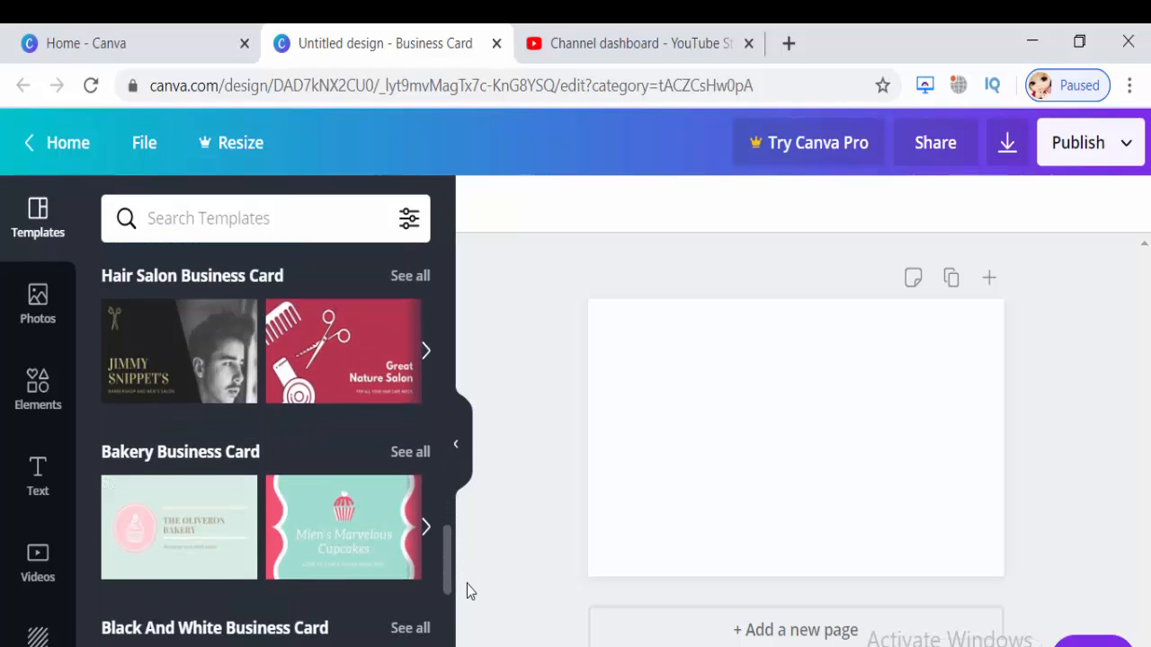
scroll(470, 601, "down", 1)
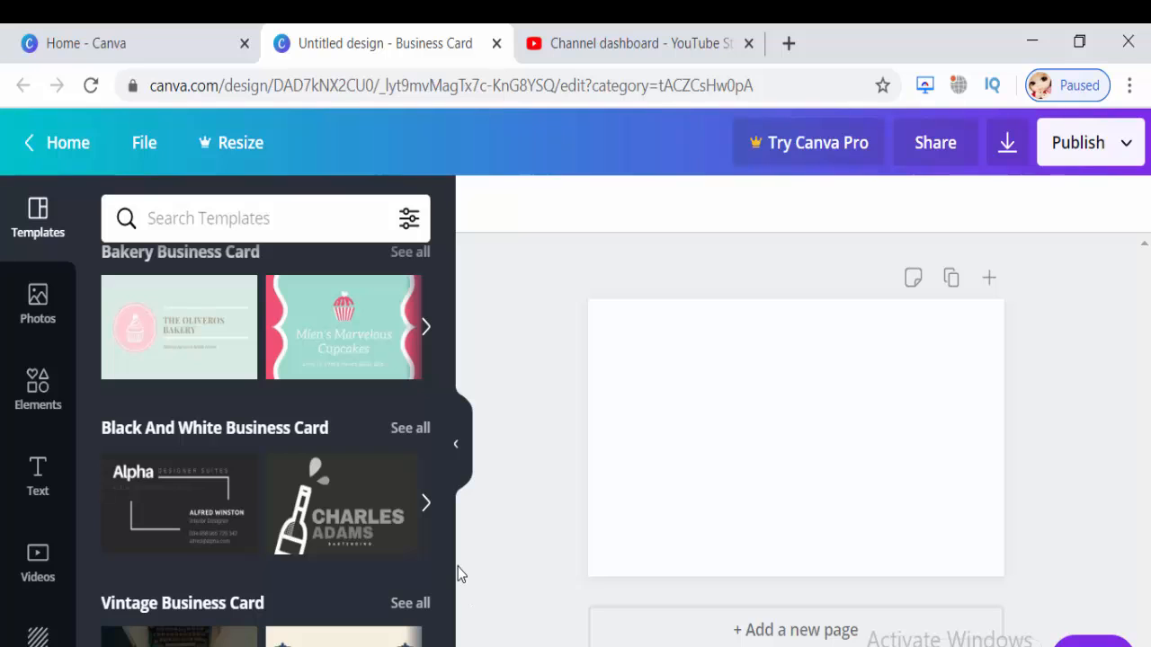
left_click_drag(448, 568, 451, 608)
scroll(453, 621, "down", 2)
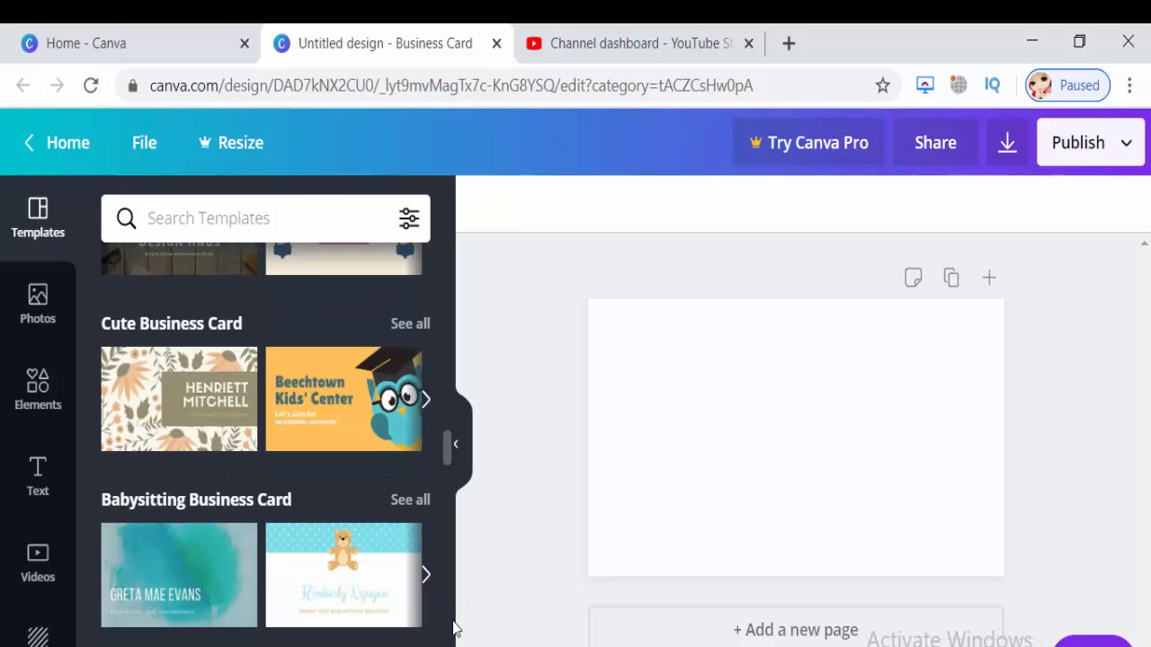
scroll(453, 629, "down", 3)
scroll(269, 444, "down", 2)
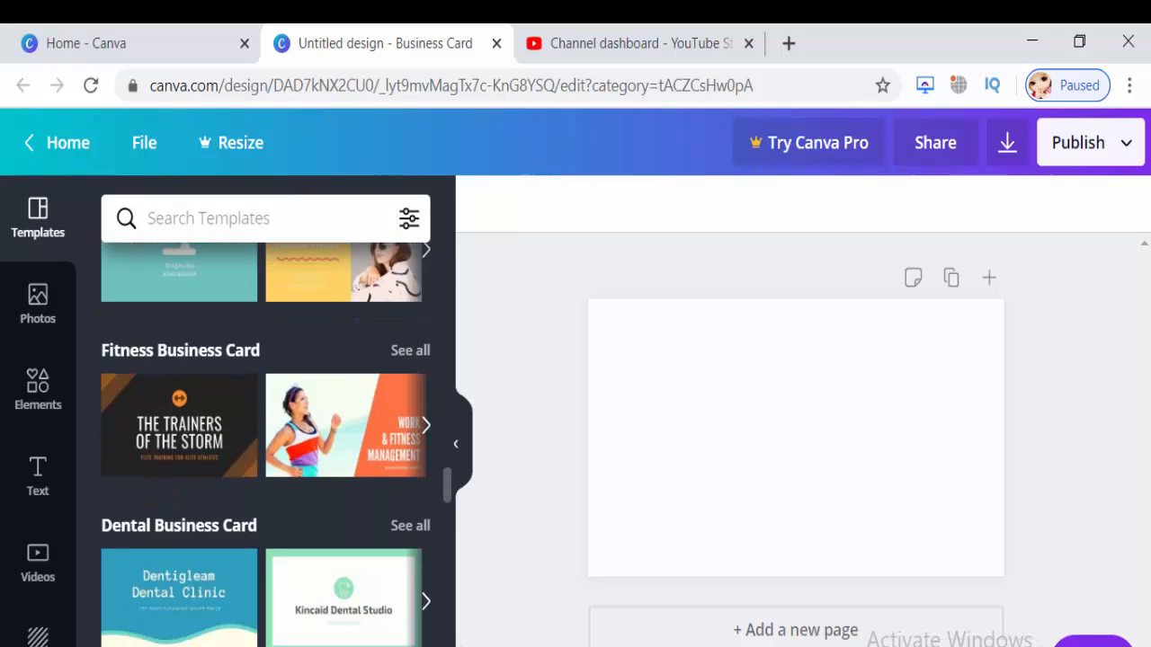
scroll(267, 445, "down", 3)
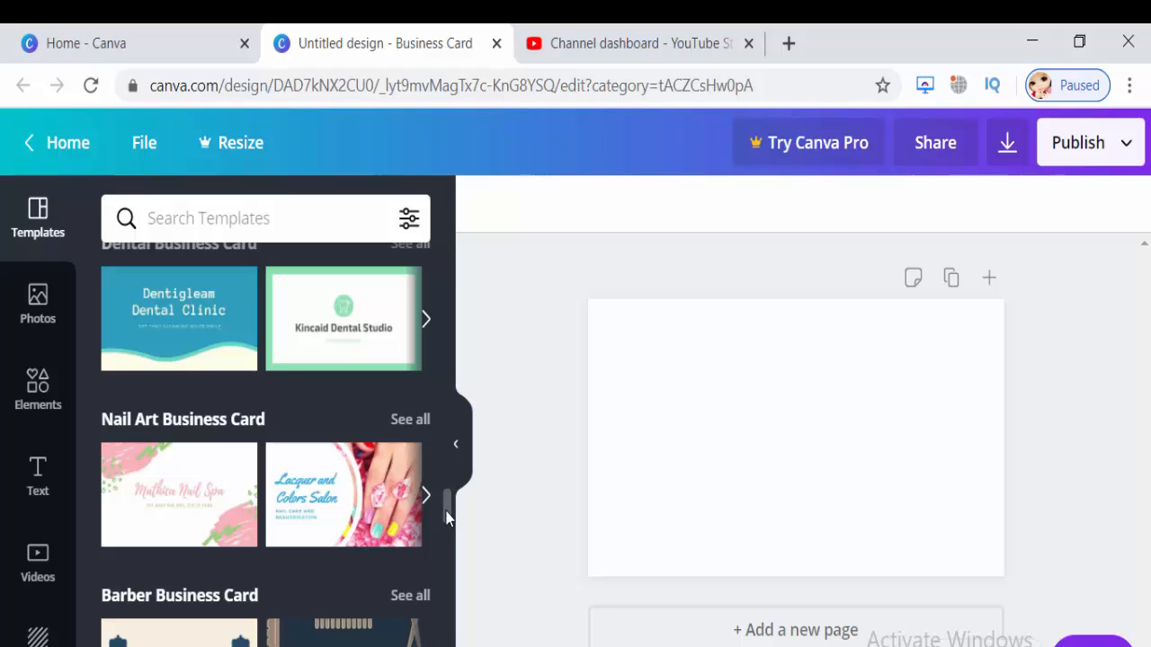
left_click_drag(447, 519, 456, 646)
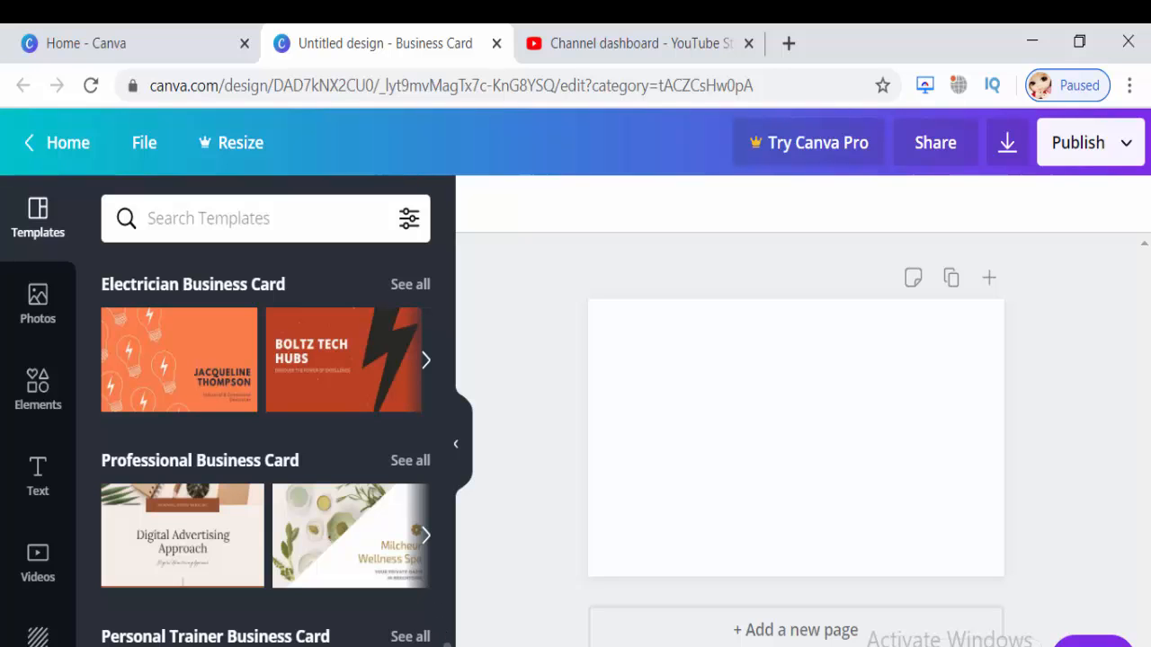
scroll(266, 441, "down", 4)
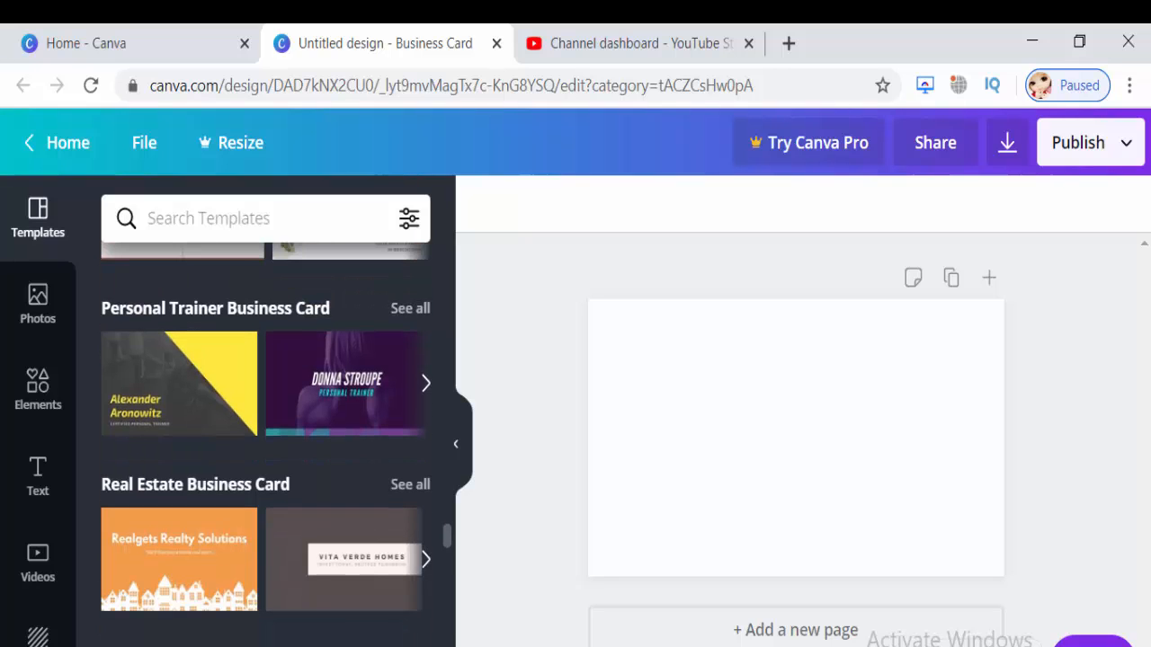
scroll(266, 441, "down", 4)
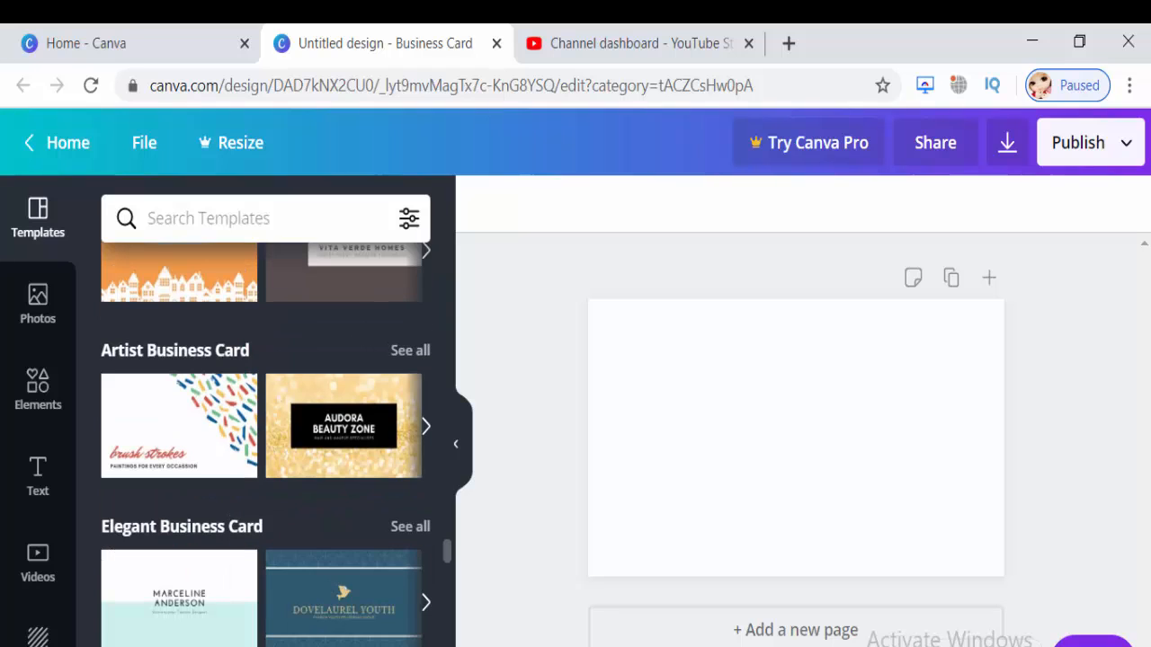
scroll(266, 440, "down", 3)
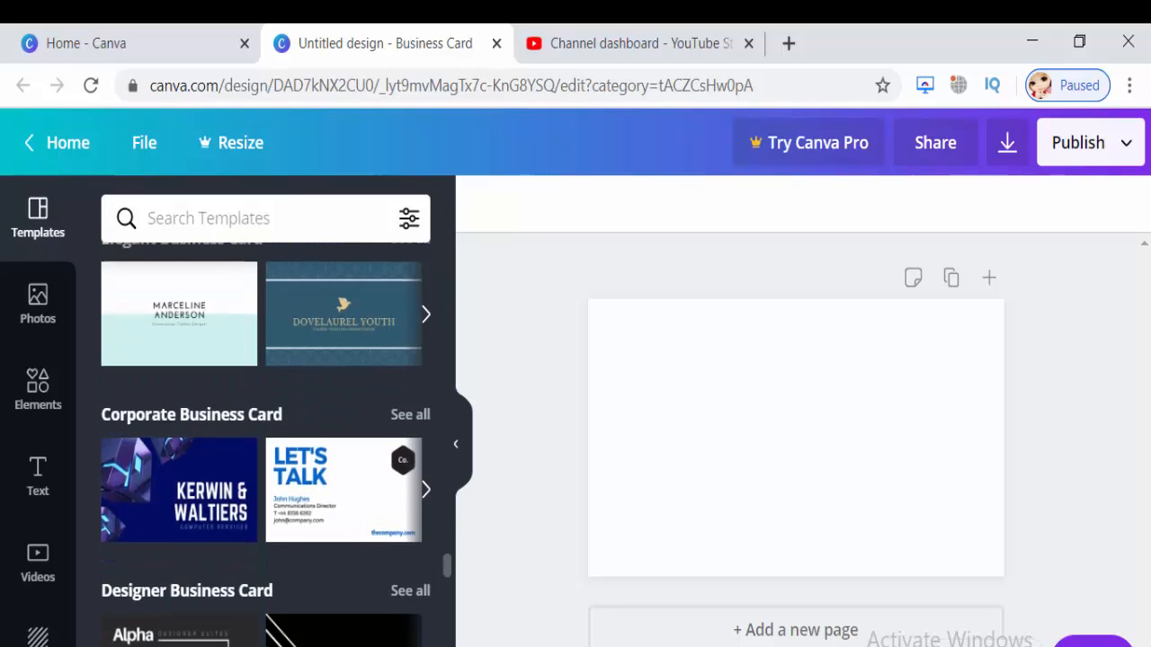
scroll(266, 440, "down", 1)
scroll(266, 440, "down", 3)
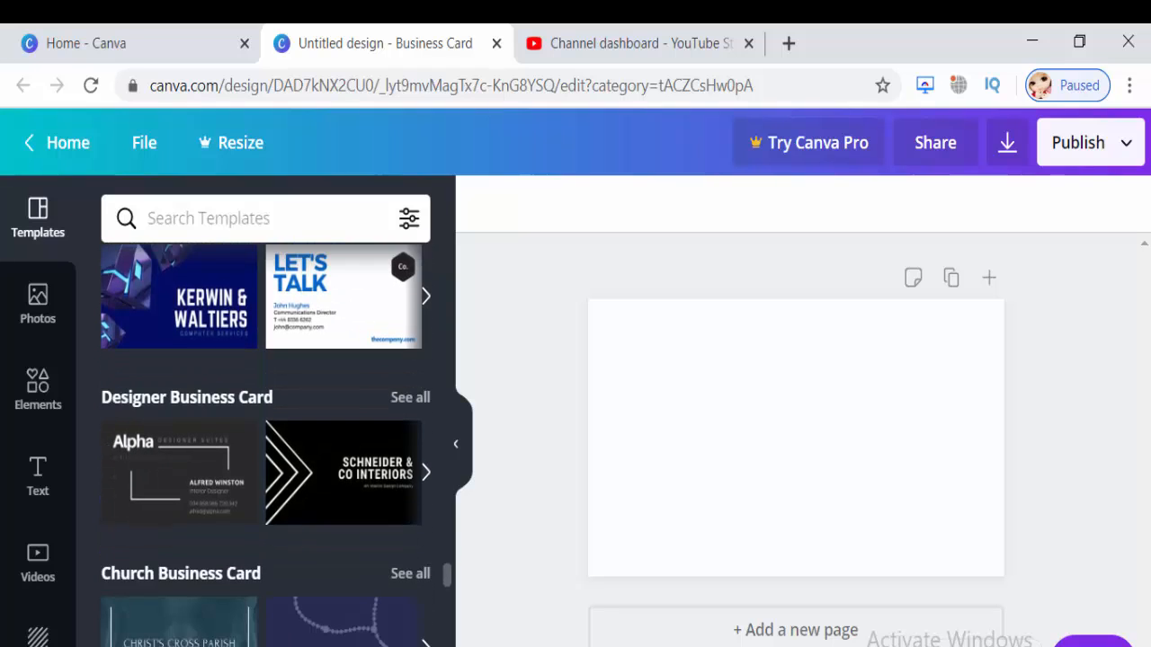
scroll(266, 440, "down", 1)
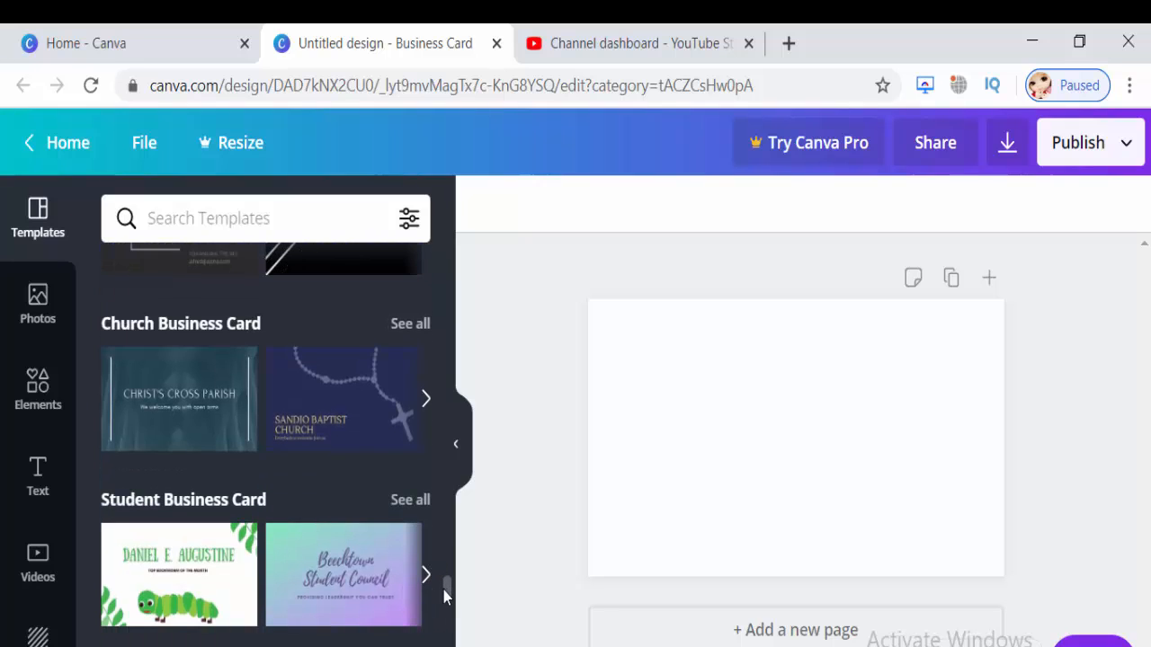
left_click_drag(445, 592, 459, 645)
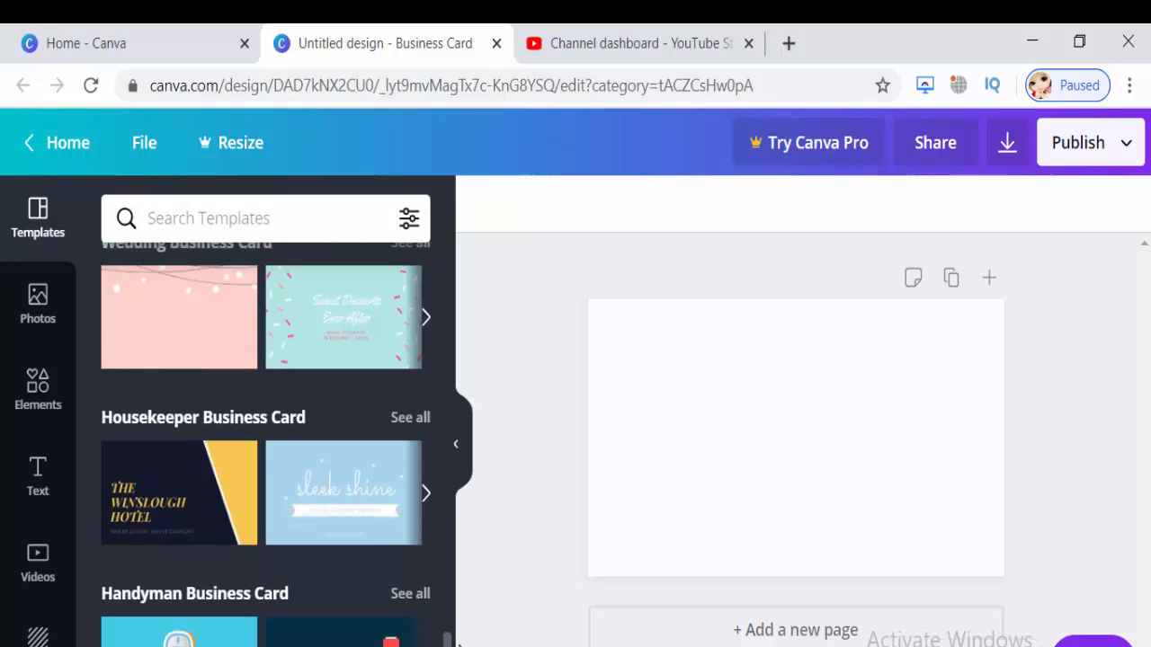
left_click_drag(458, 645, 459, 646)
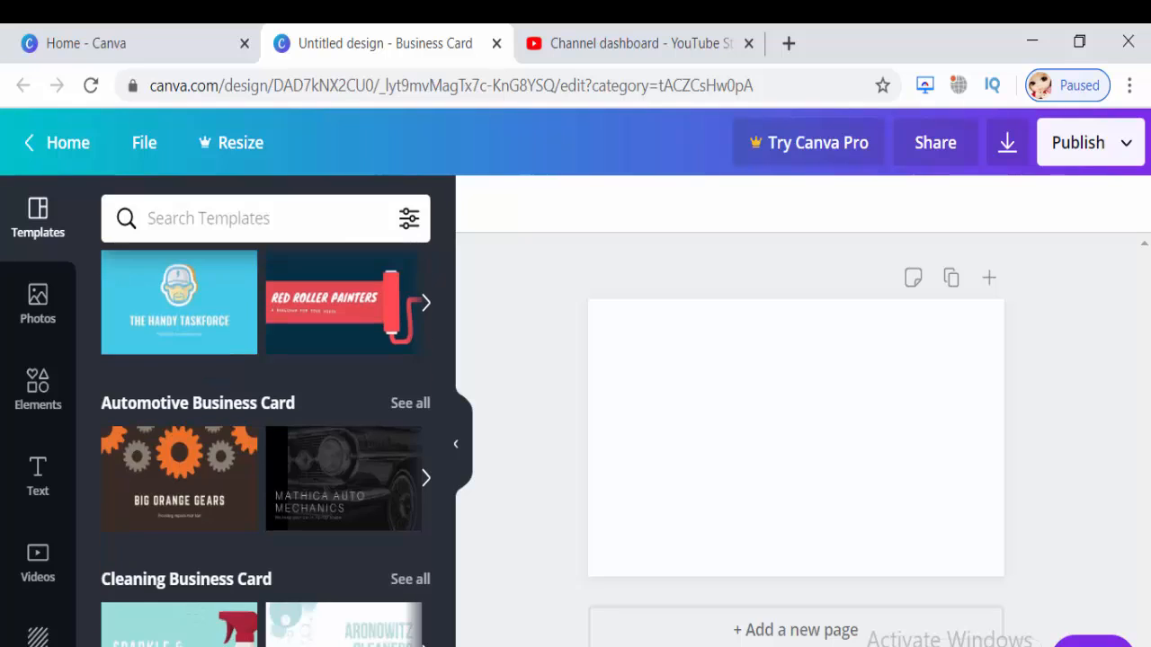
scroll(265, 440, "down", 3)
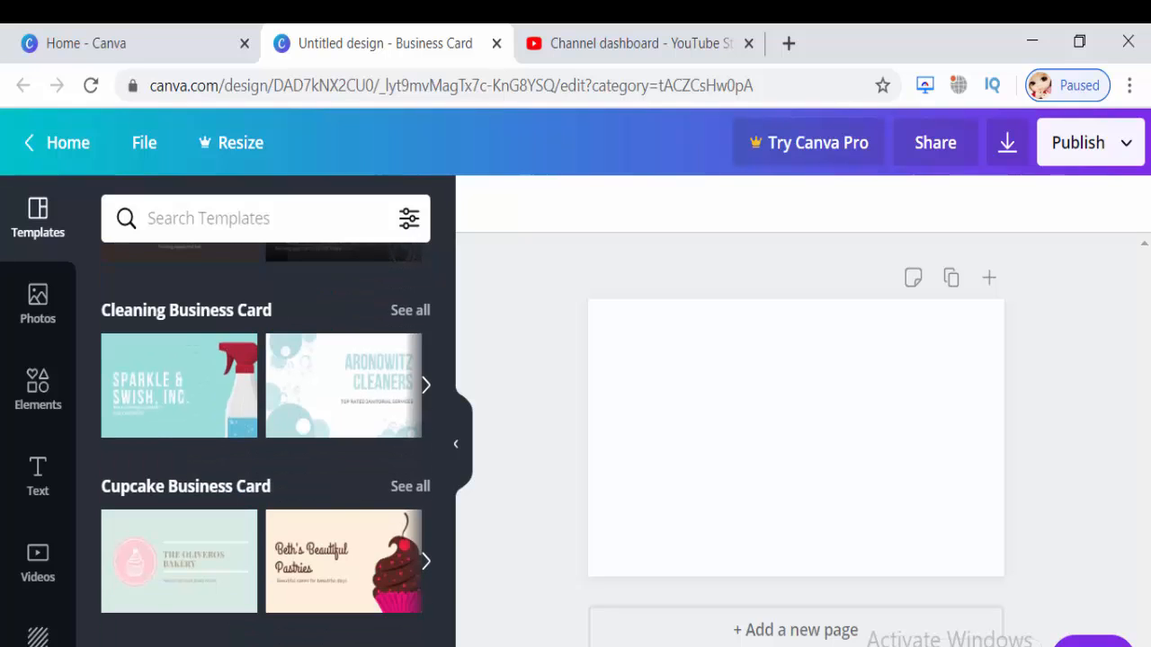
scroll(265, 441, "down", 2)
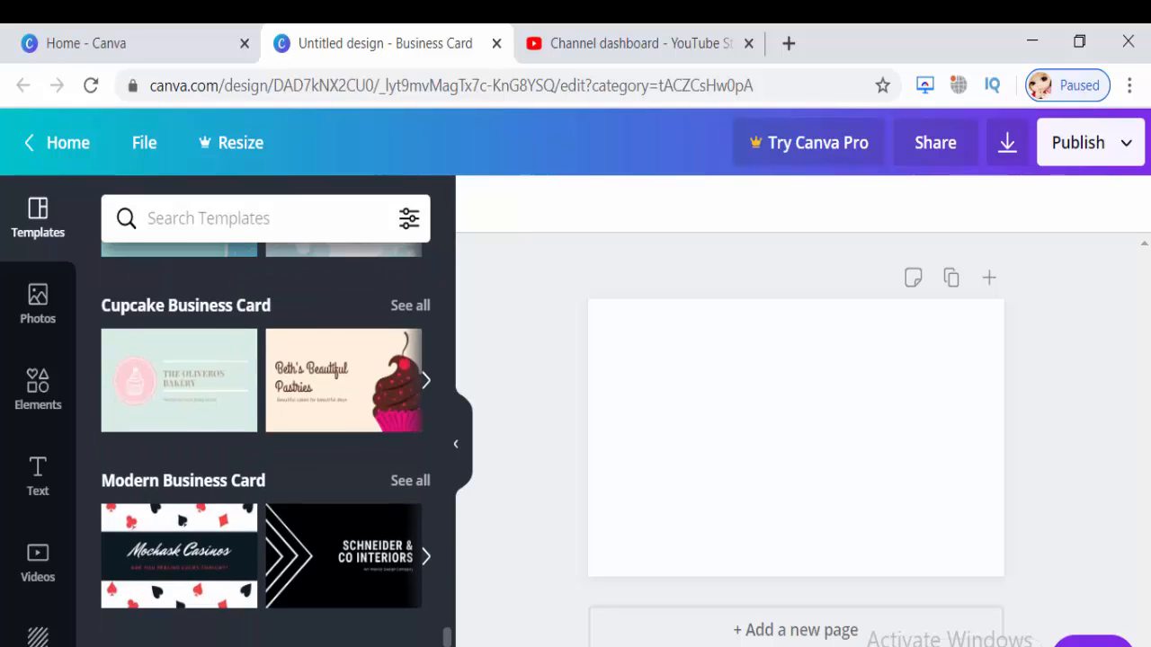
scroll(265, 440, "down", 5)
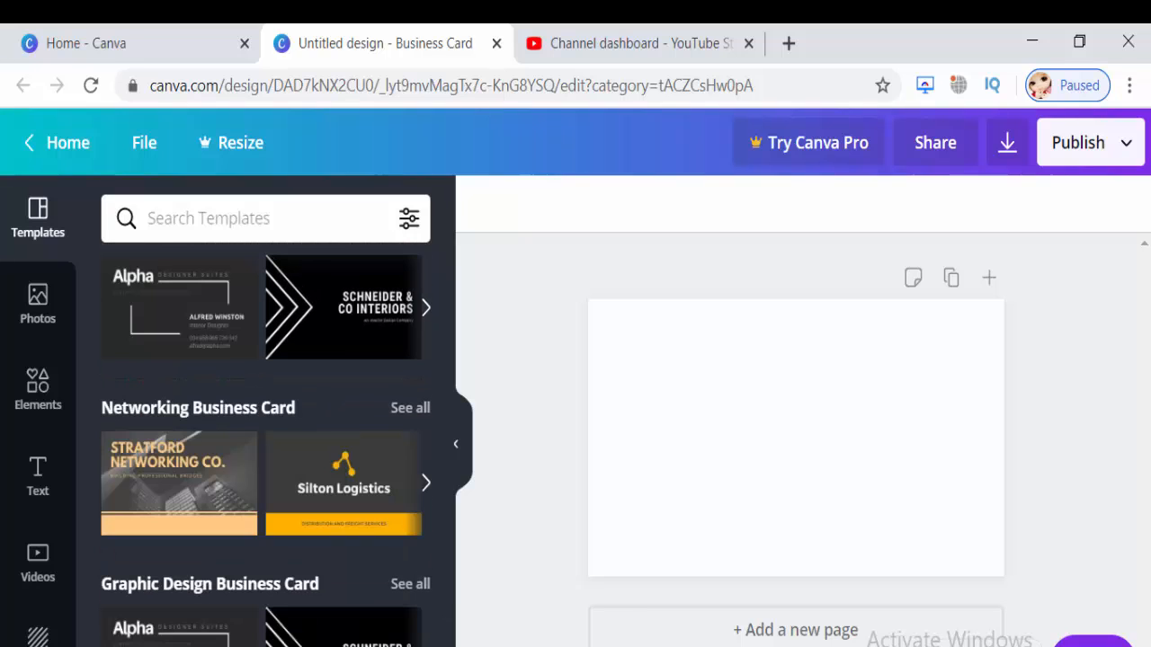
left_click_drag(450, 609, 450, 646)
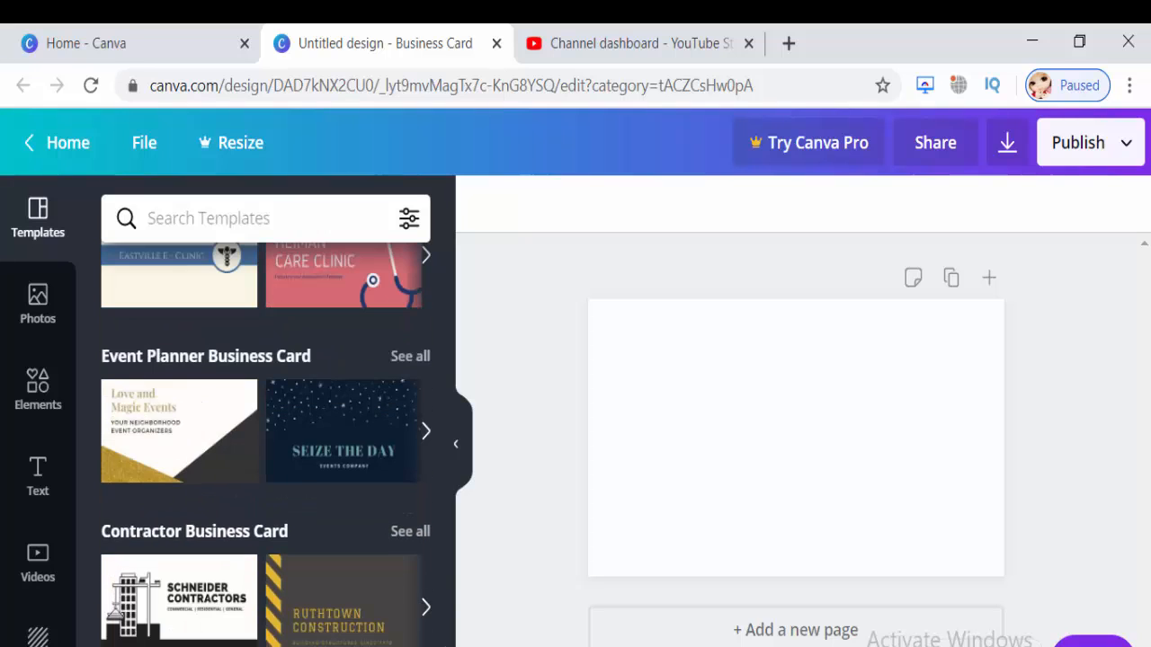
scroll(266, 446, "down", 3)
scroll(266, 444, "down", 3)
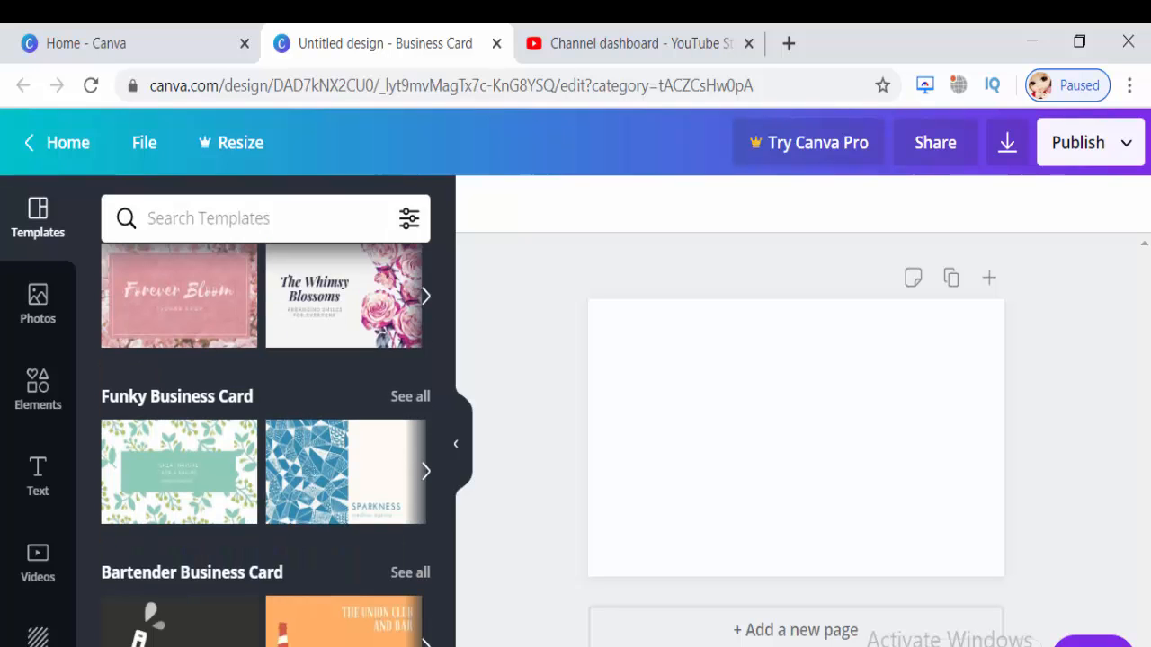
scroll(265, 445, "up", 10)
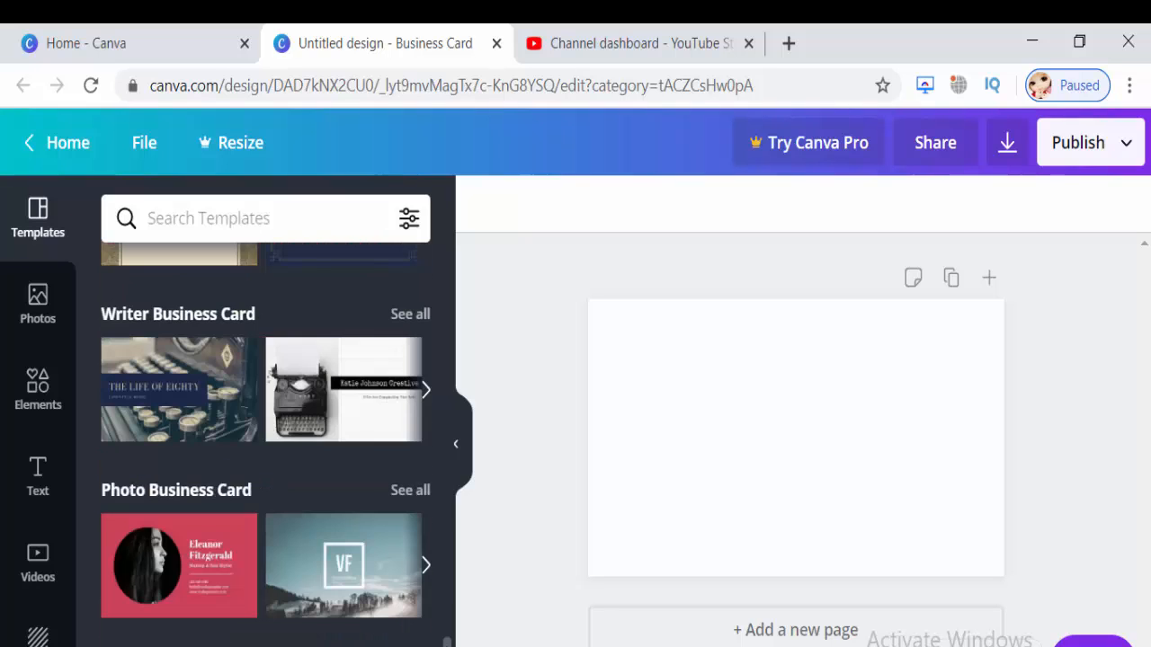
left_click_drag(447, 644, 448, 624)
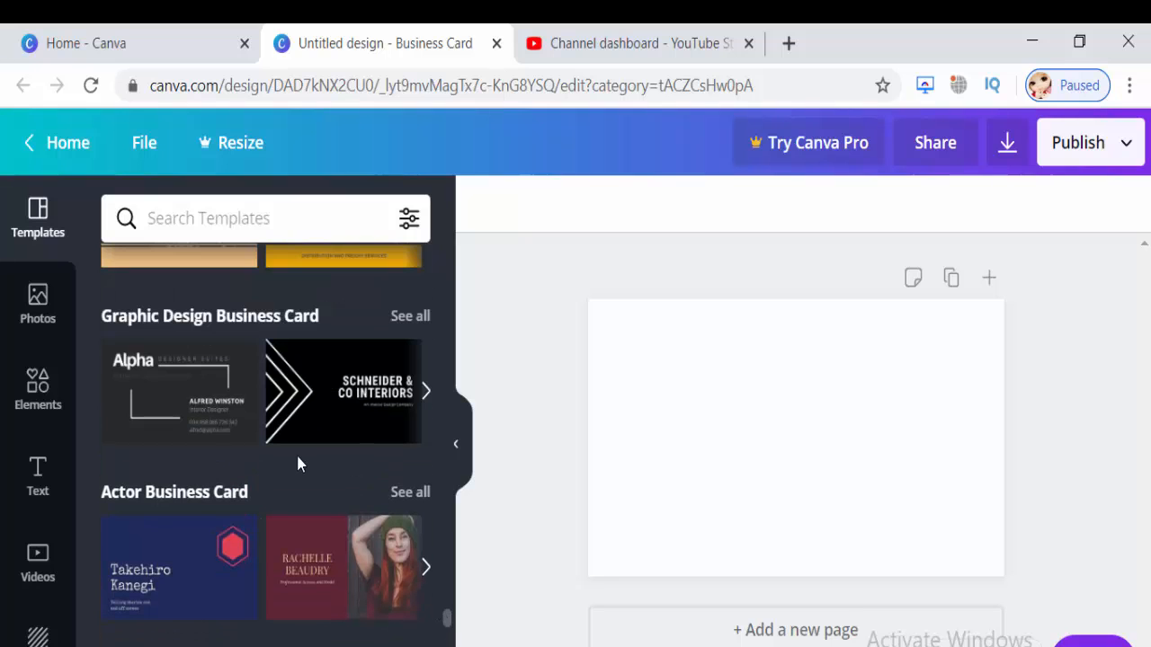
left_click(409, 314)
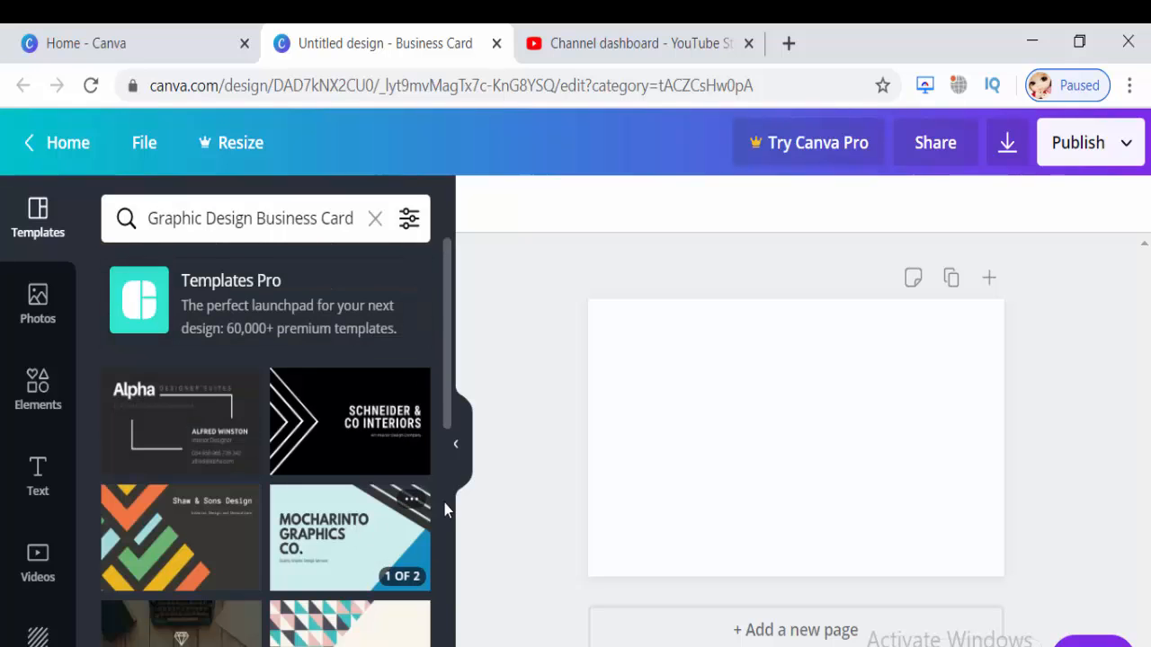
left_click_drag(448, 397, 447, 641)
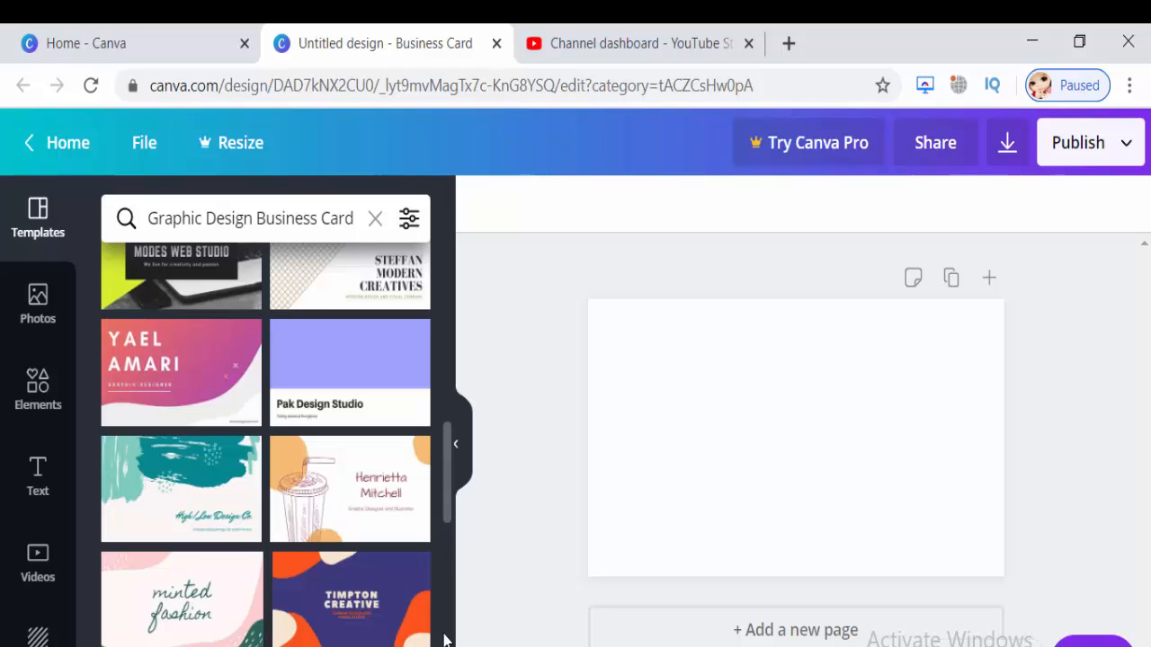
left_click_drag(452, 514, 456, 589)
scroll(456, 589, "down", 5)
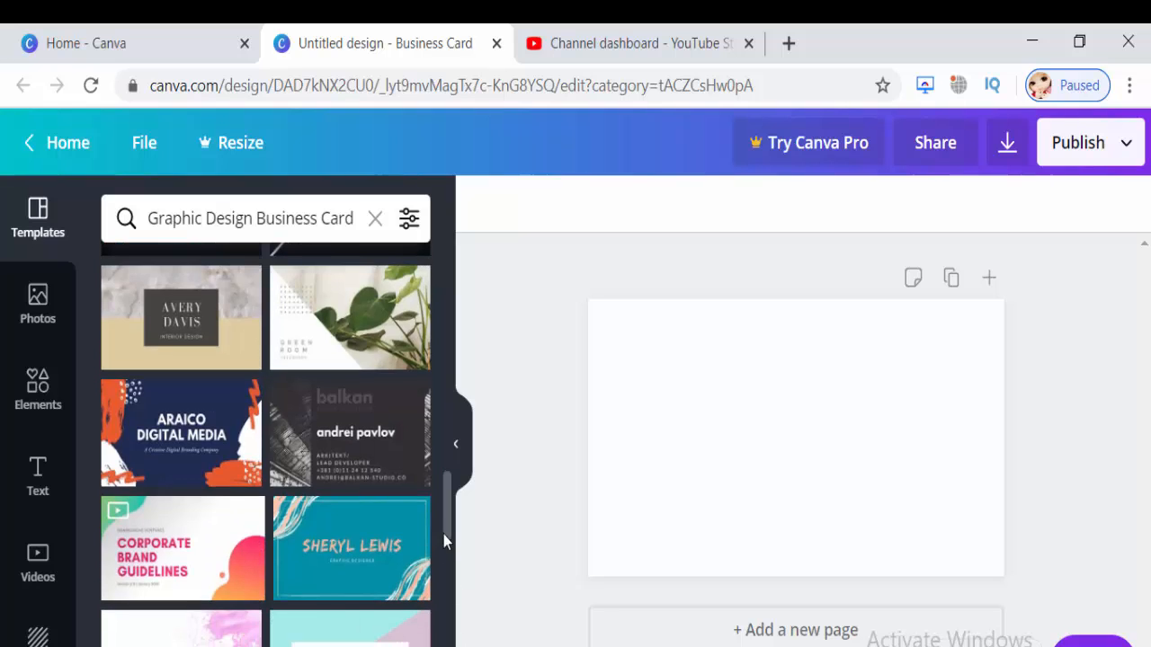
scroll(440, 477, "up", 10)
scroll(438, 432, "down", 2)
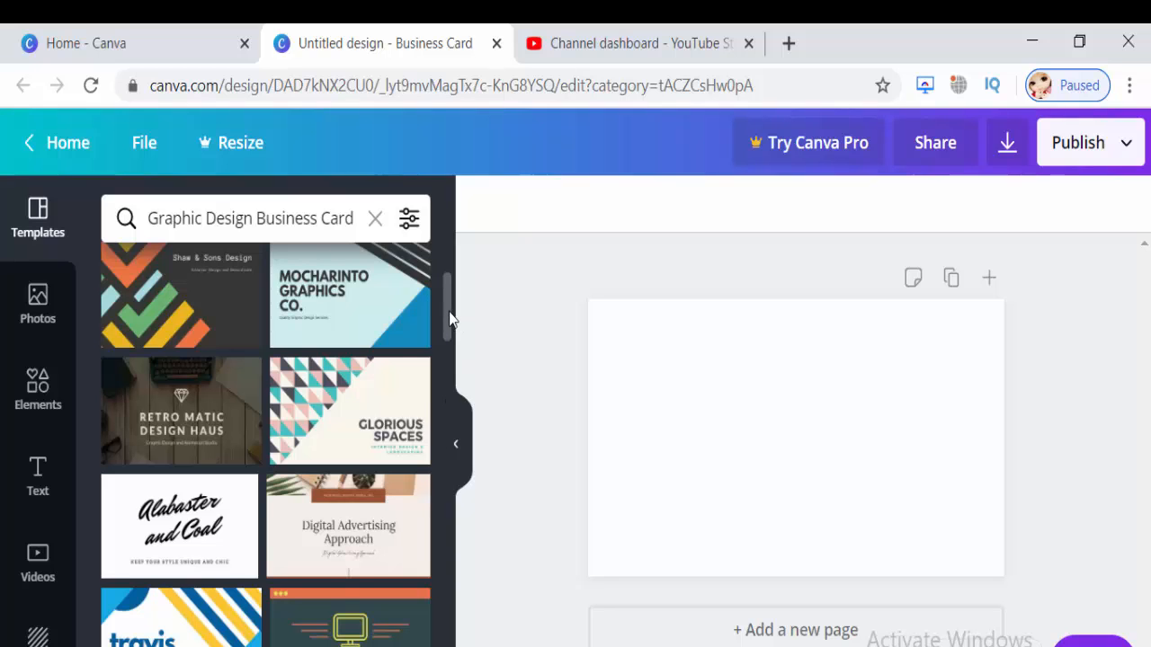
left_click_drag(447, 321, 450, 387)
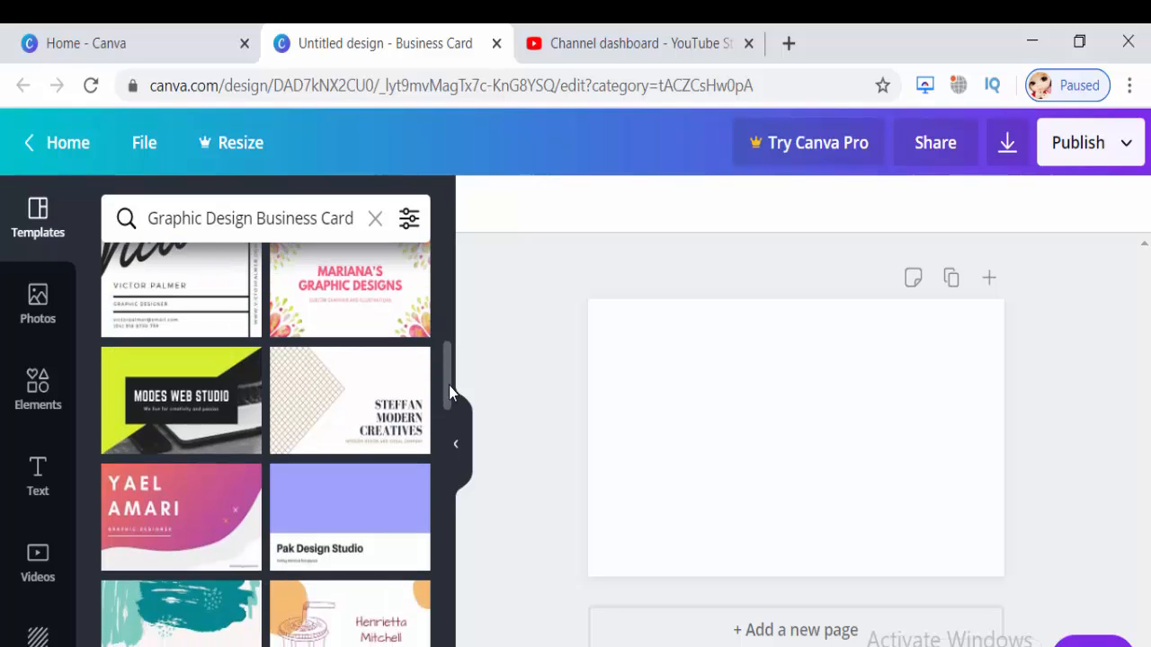
left_click_drag(450, 393, 427, 307)
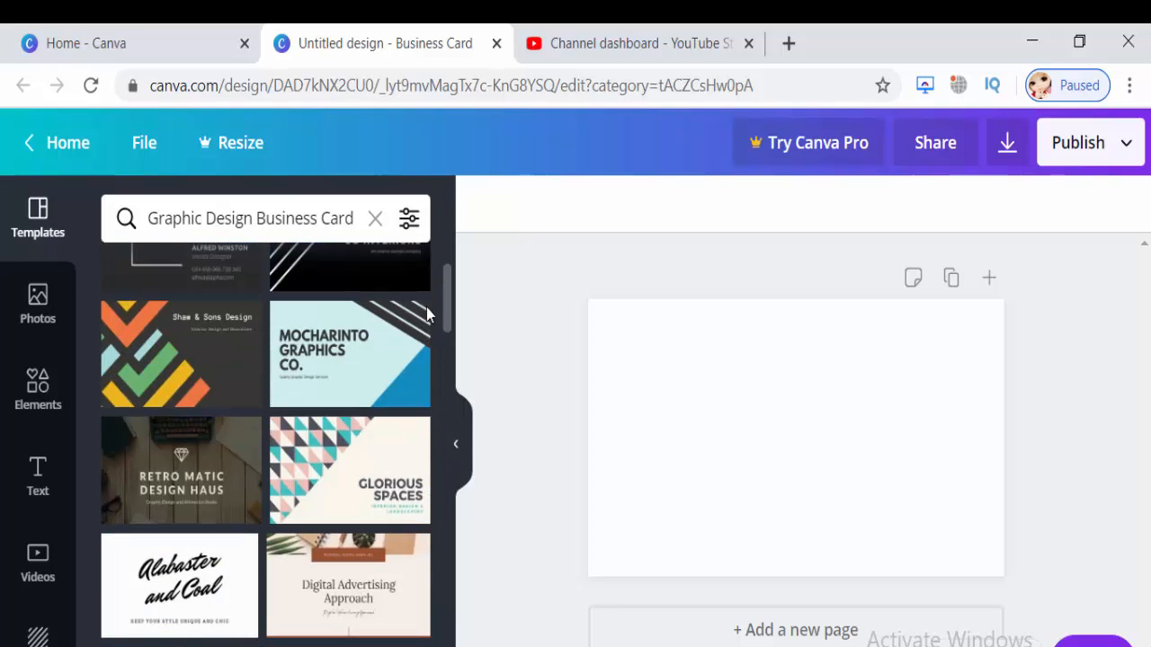
Preview the Glorious Spaces template, then apply the Retro Matic template's dark contact-details page.
left_click(367, 466)
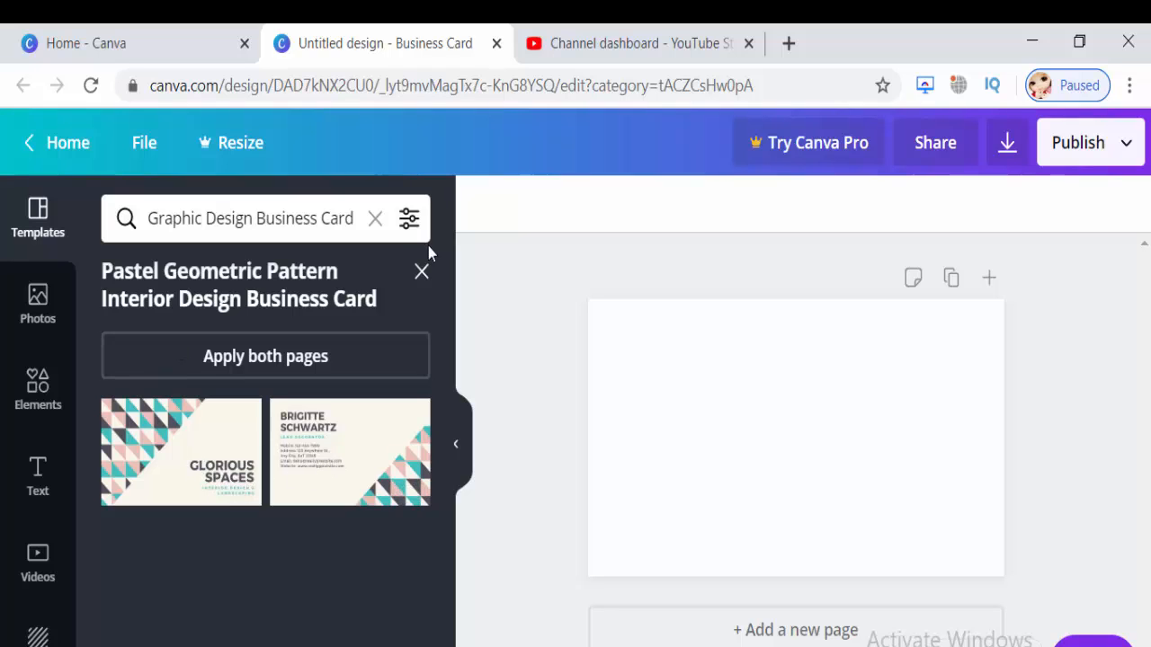
left_click(422, 273)
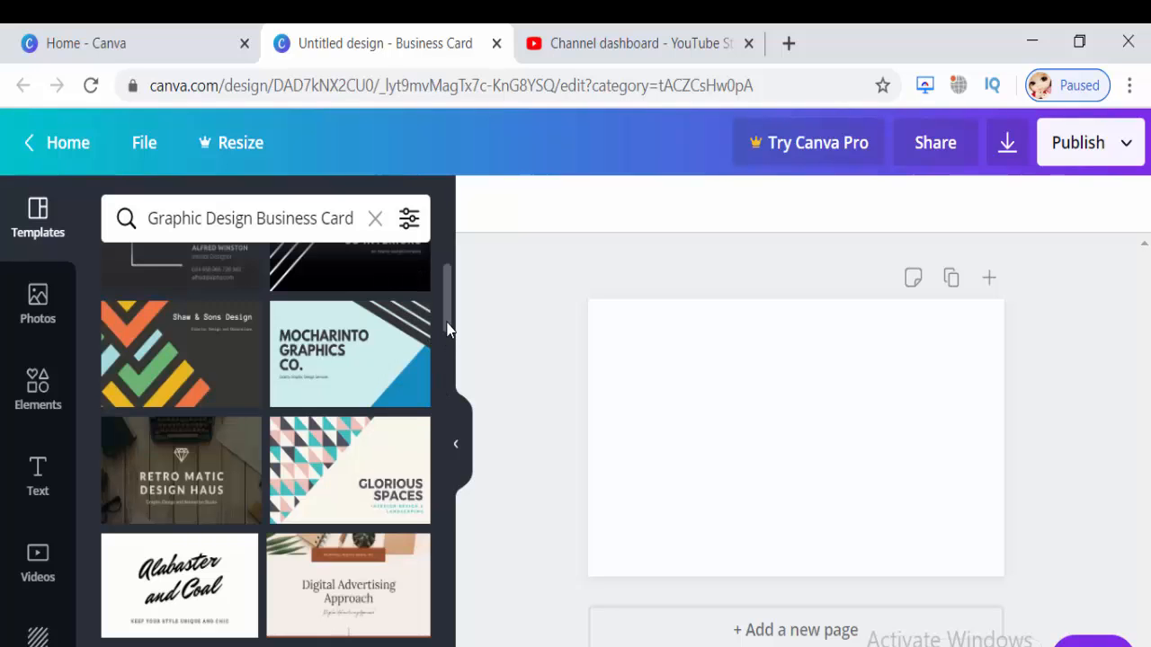
scroll(445, 315, "up", 2)
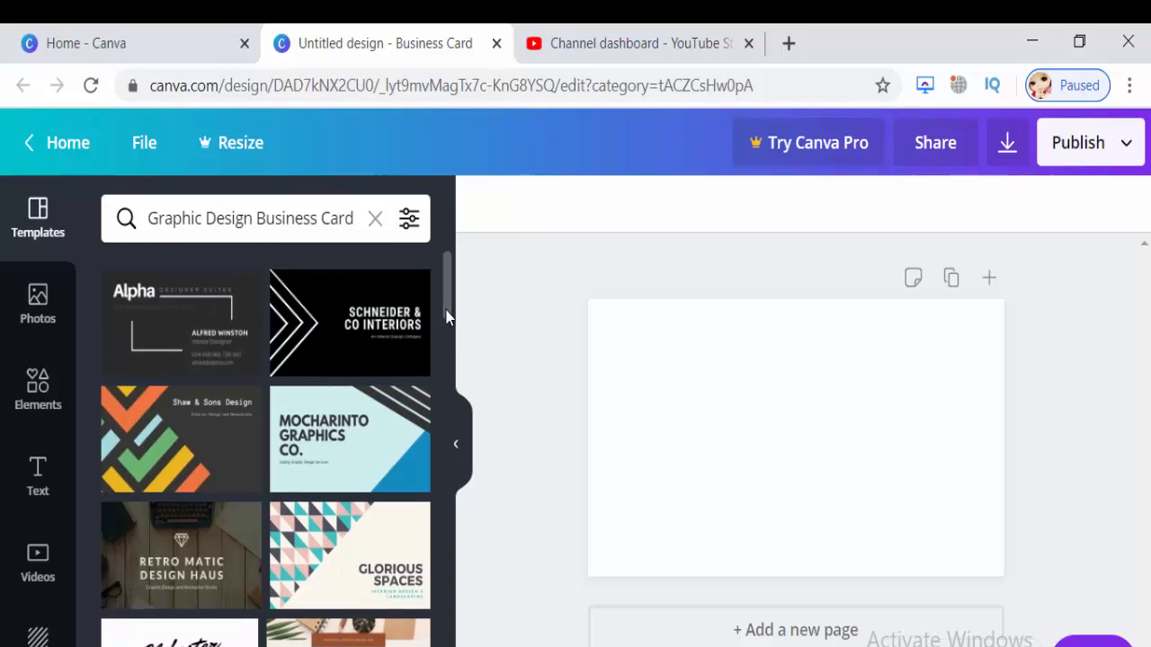
scroll(446, 320, "down", 2)
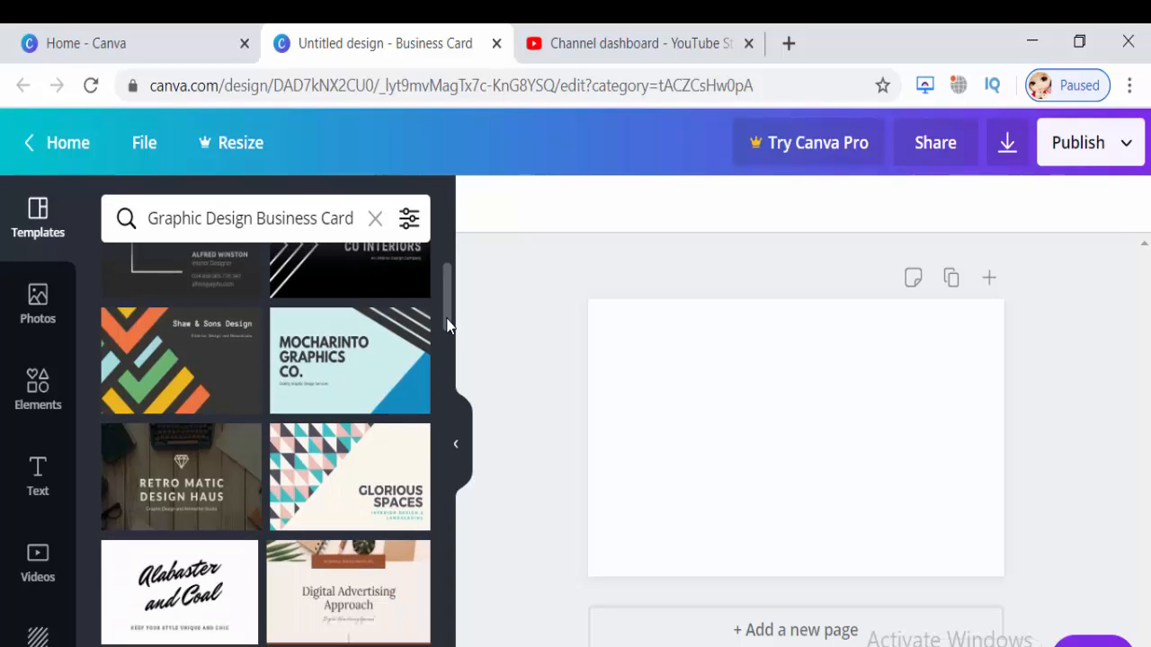
left_click(188, 514)
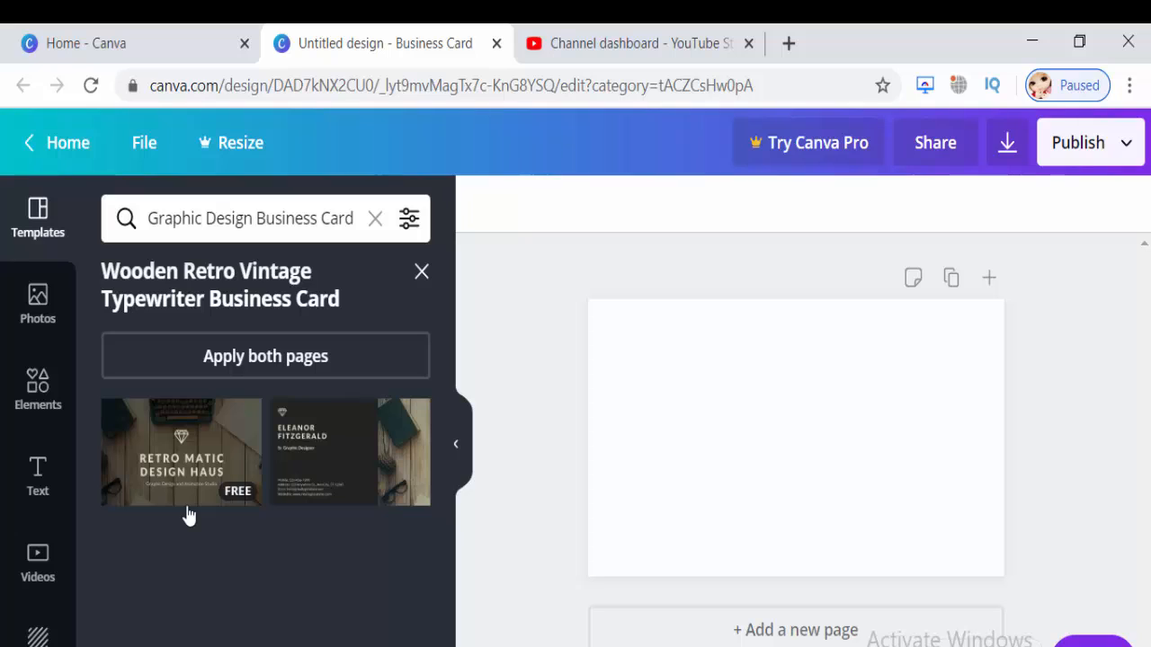
left_click(307, 456)
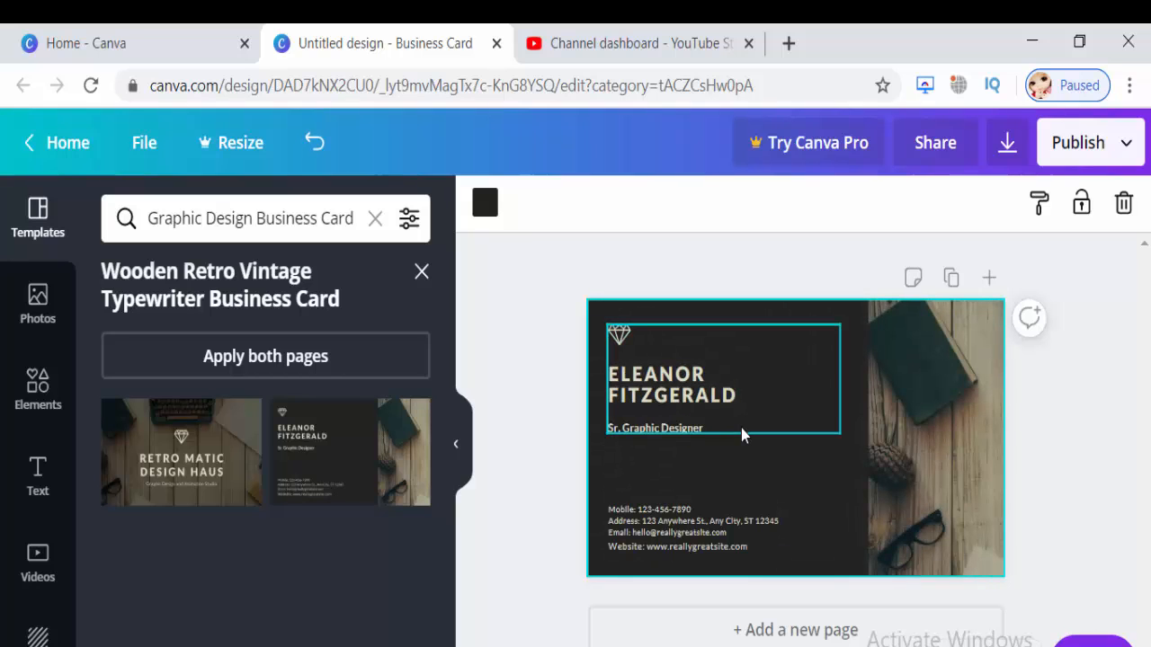
Replace the sample name heading with 'BE' and 'CREATIVE' on two lines.
left_click(732, 400)
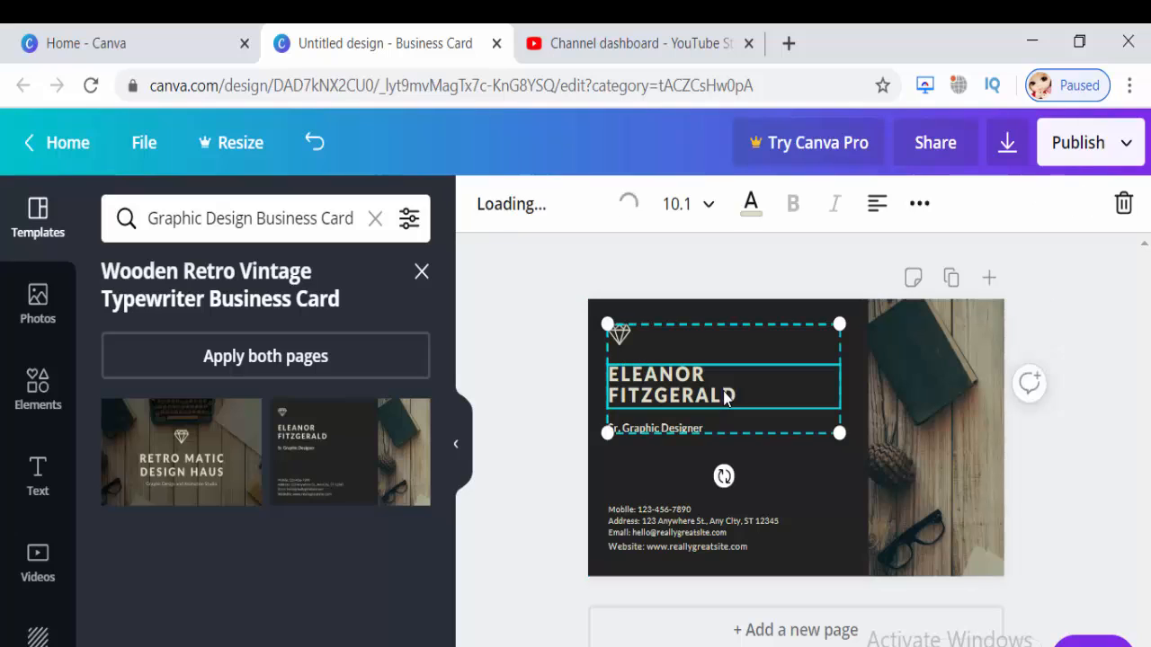
left_click_drag(734, 400, 613, 372)
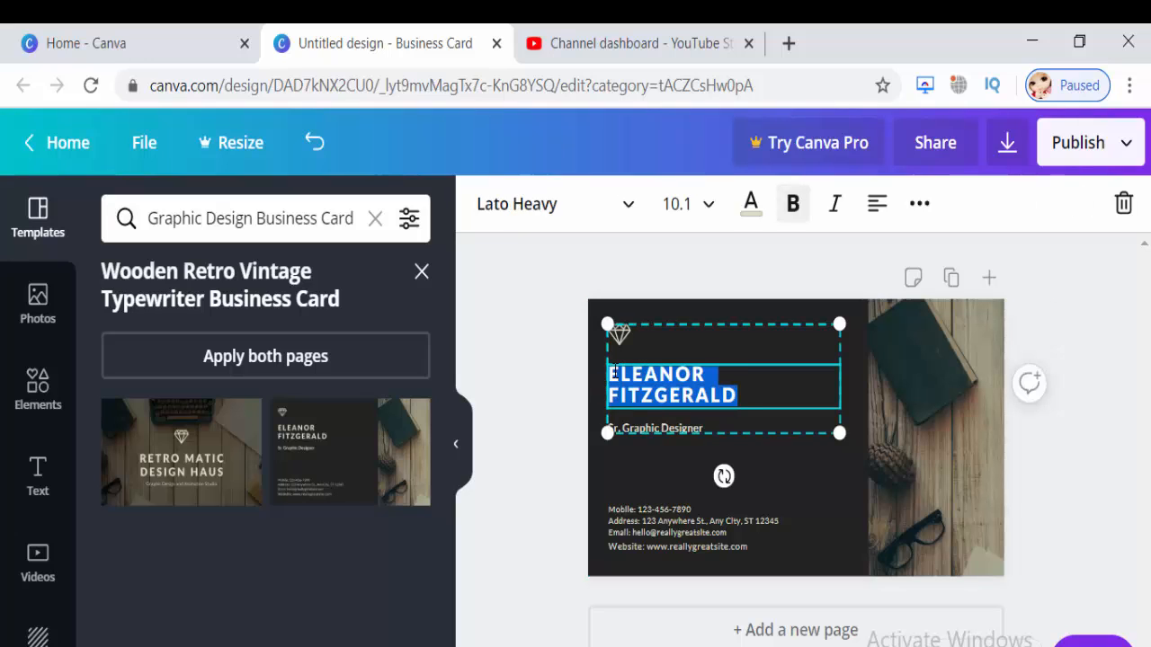
key("BackSpace")
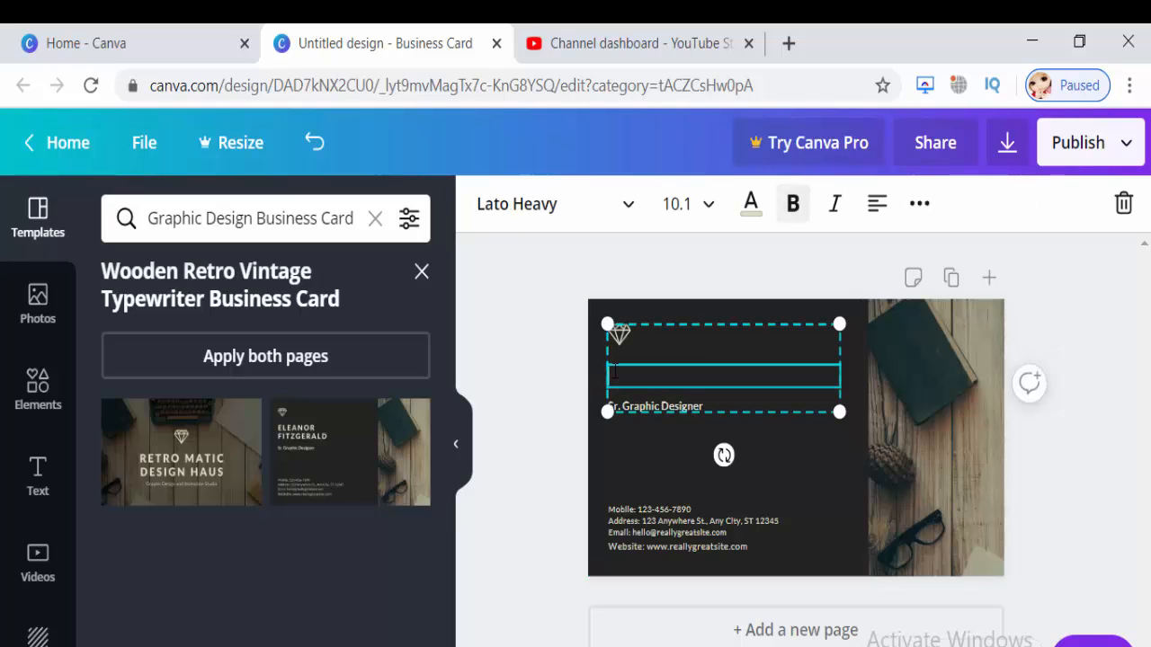
type("BE")
key("Return")
type("CREATIVE")
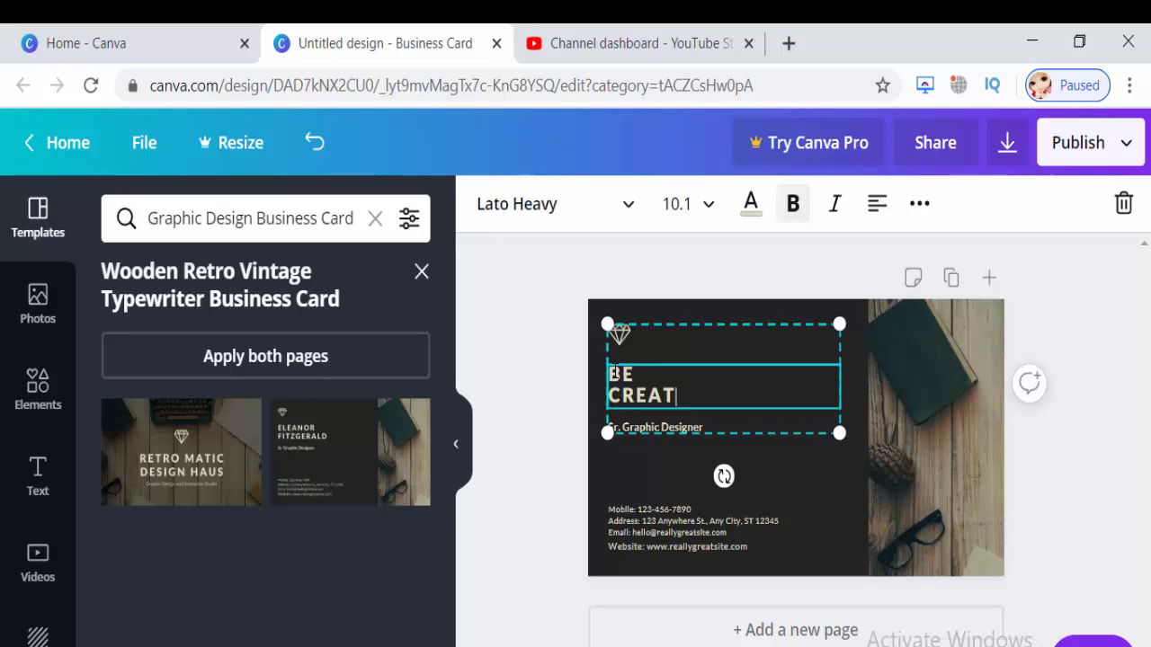
left_click(693, 430)
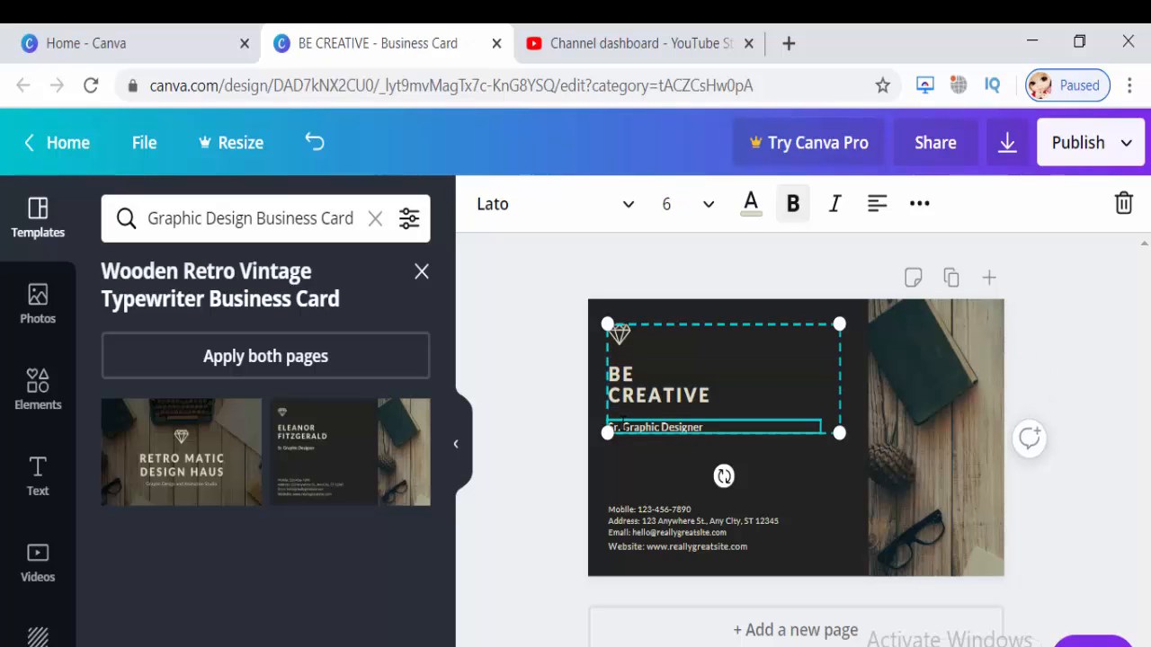
Set the Sr. Graphic Designer line to font size 10, after trying 12.
left_click_drag(705, 427, 609, 427)
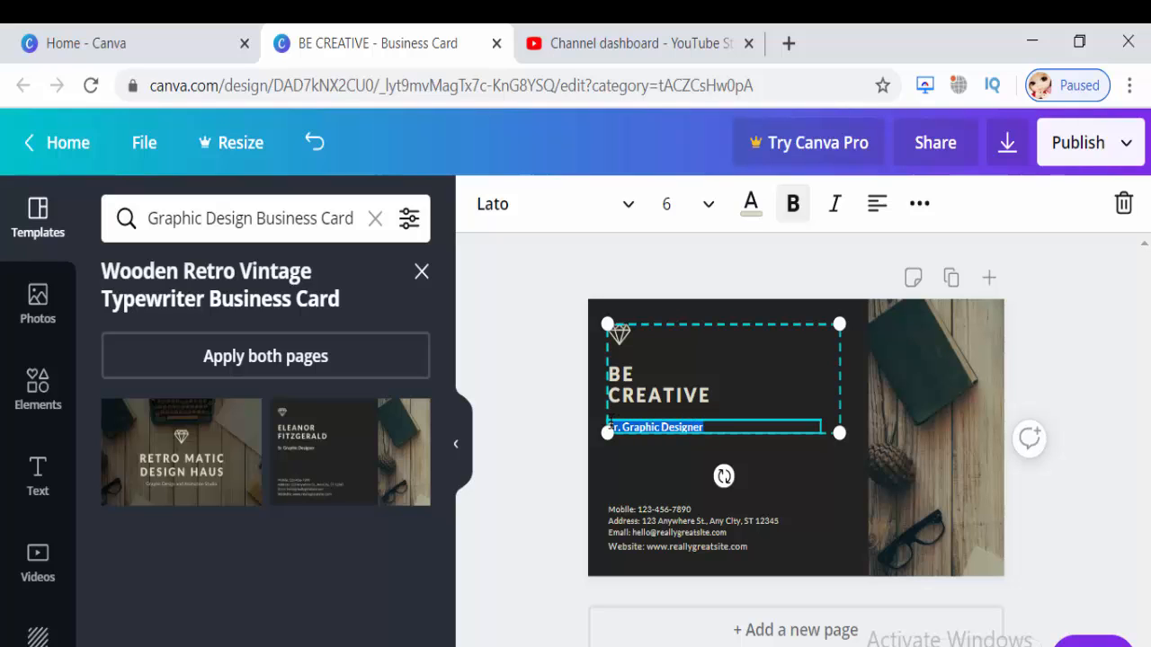
left_click(715, 214)
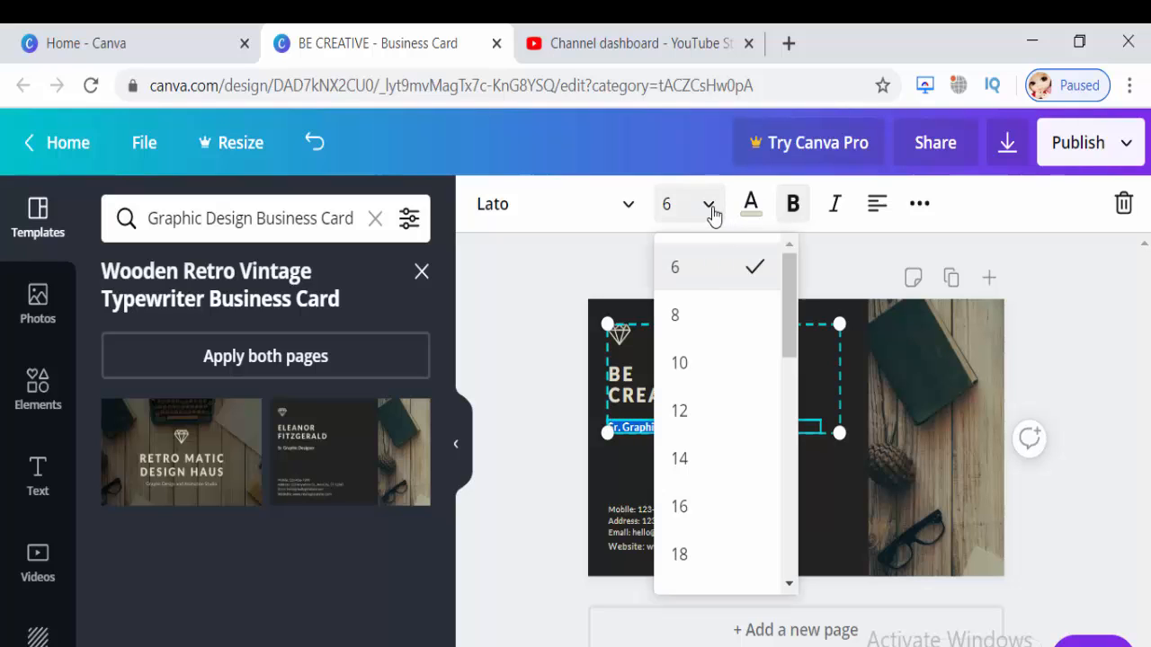
left_click(724, 411)
left_click(708, 206)
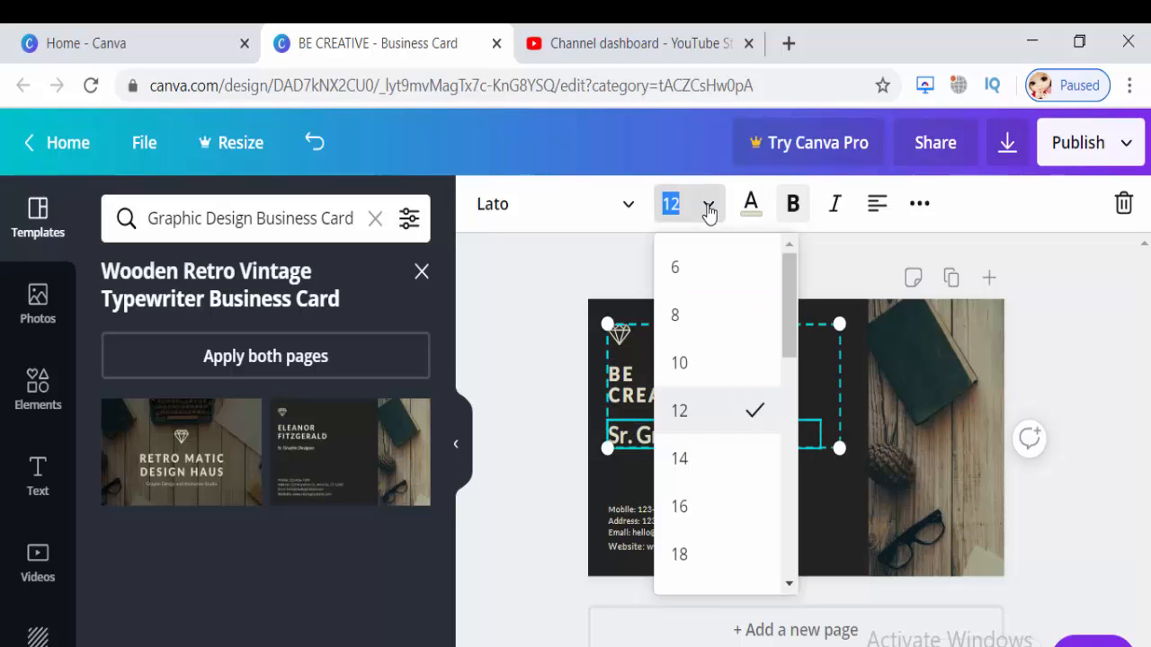
left_click(716, 365)
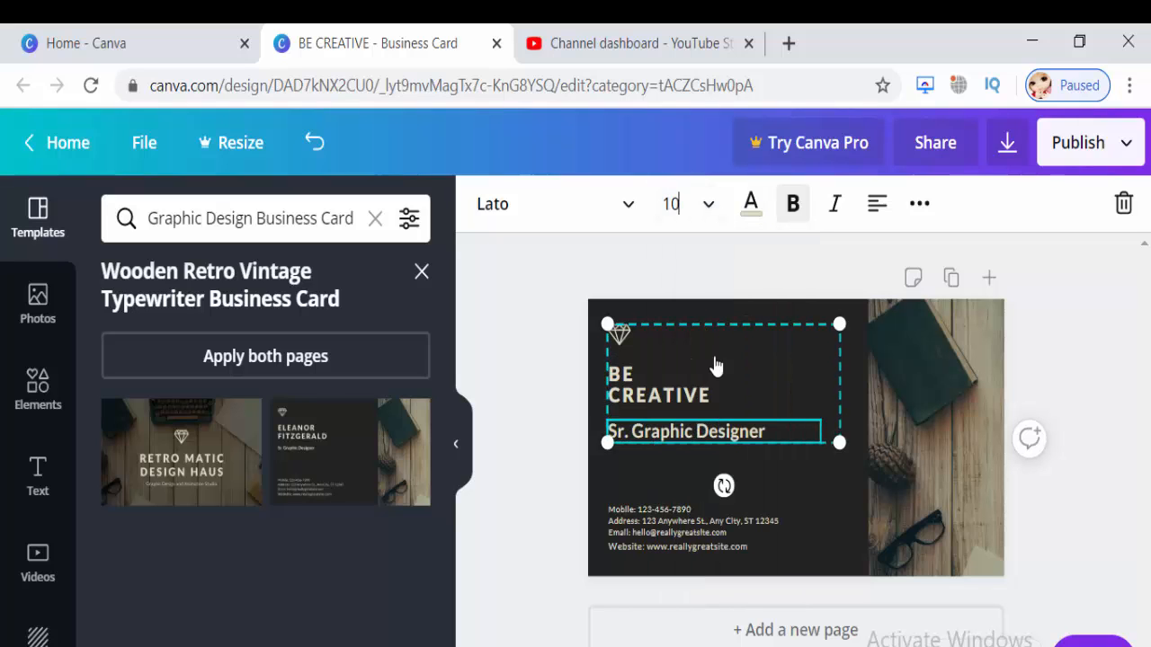
left_click(714, 523)
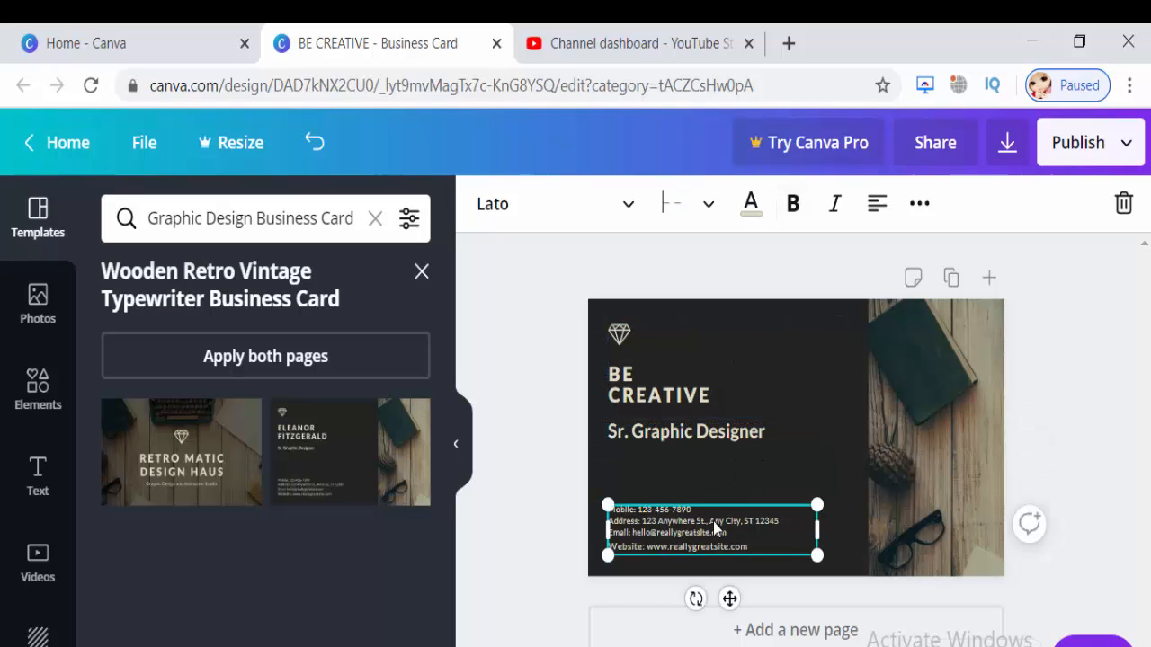
left_click(633, 337)
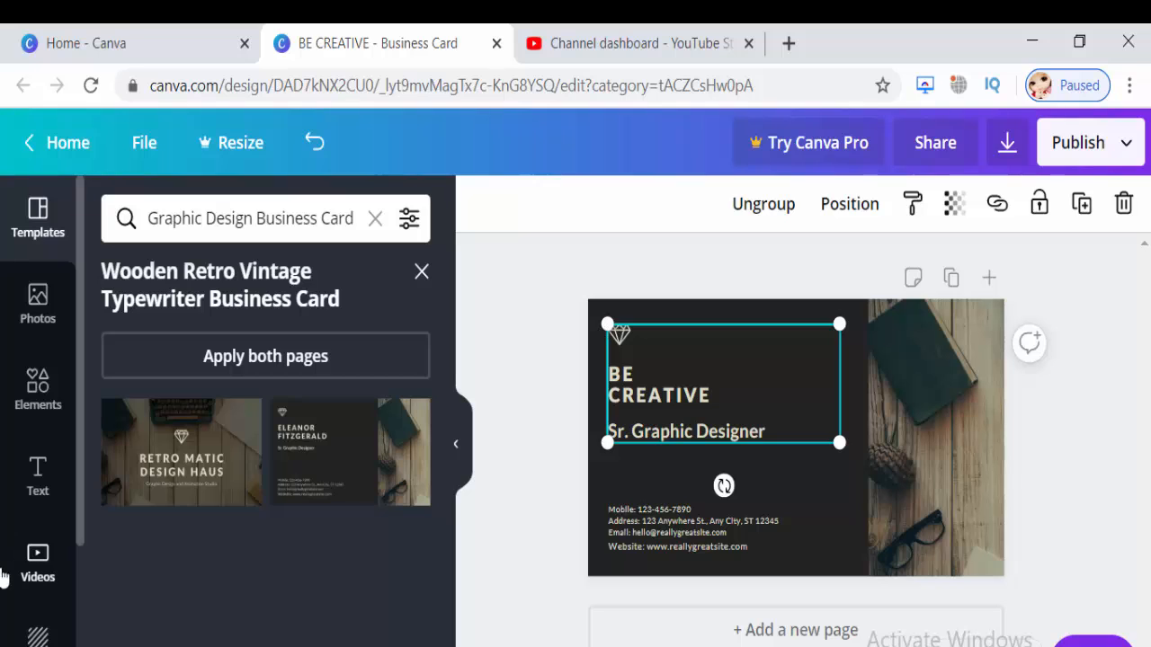
Open Uploads and scroll the Images list down to the BE CREATIVE logo.
left_click_drag(78, 463, 67, 592)
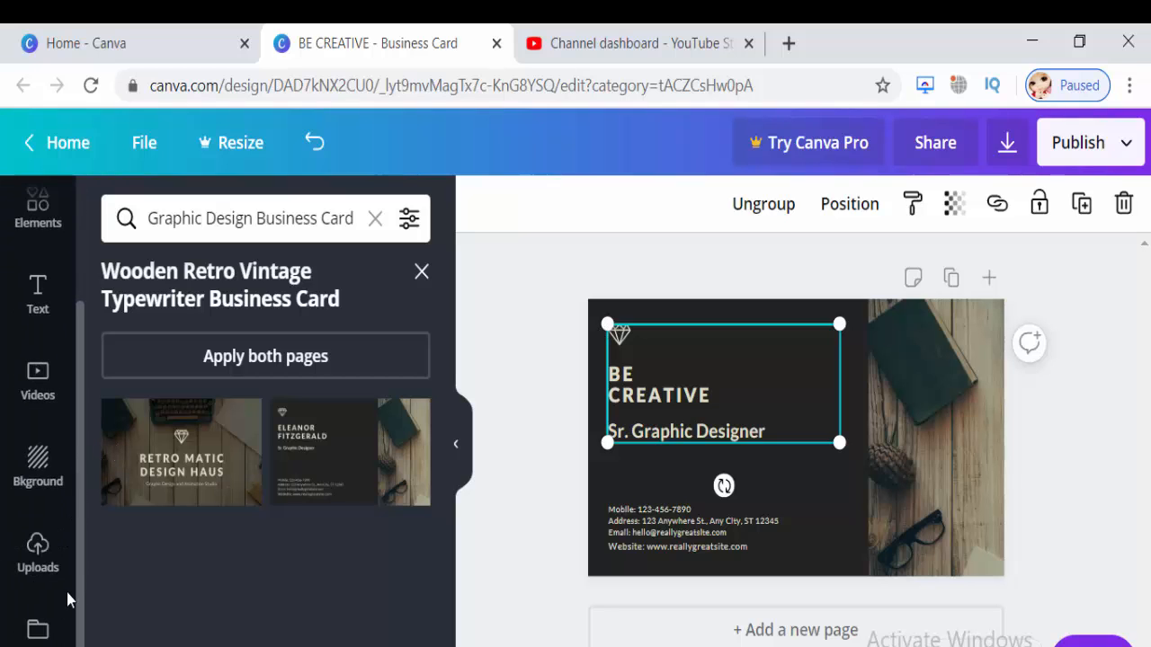
left_click(37, 549)
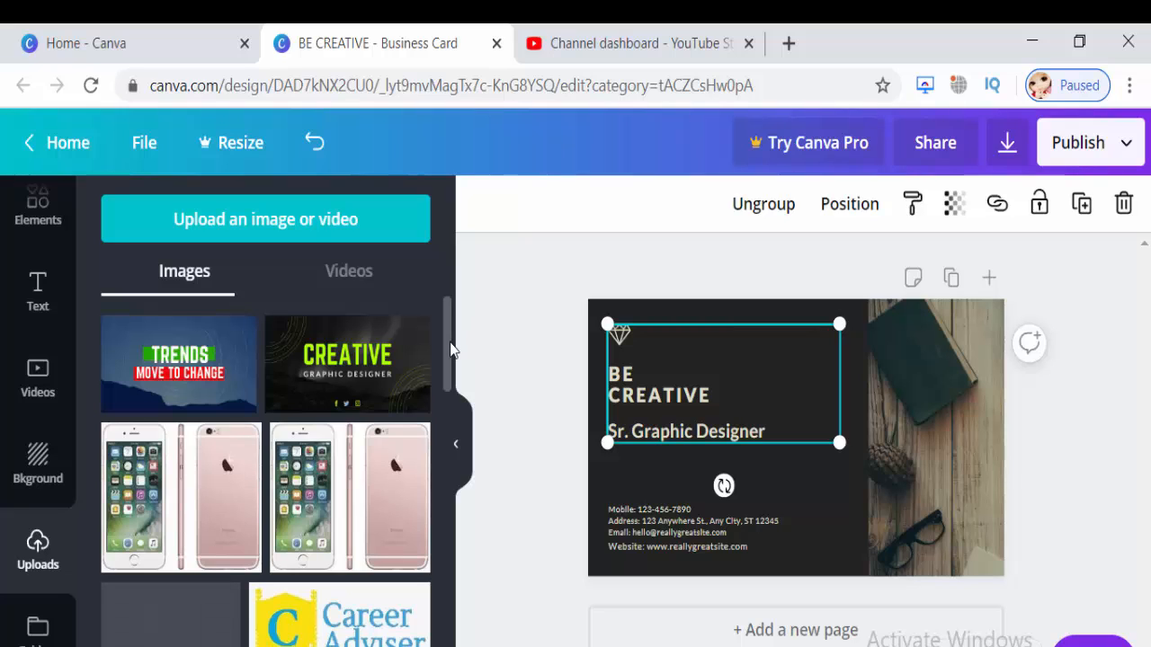
left_click_drag(451, 352, 445, 385)
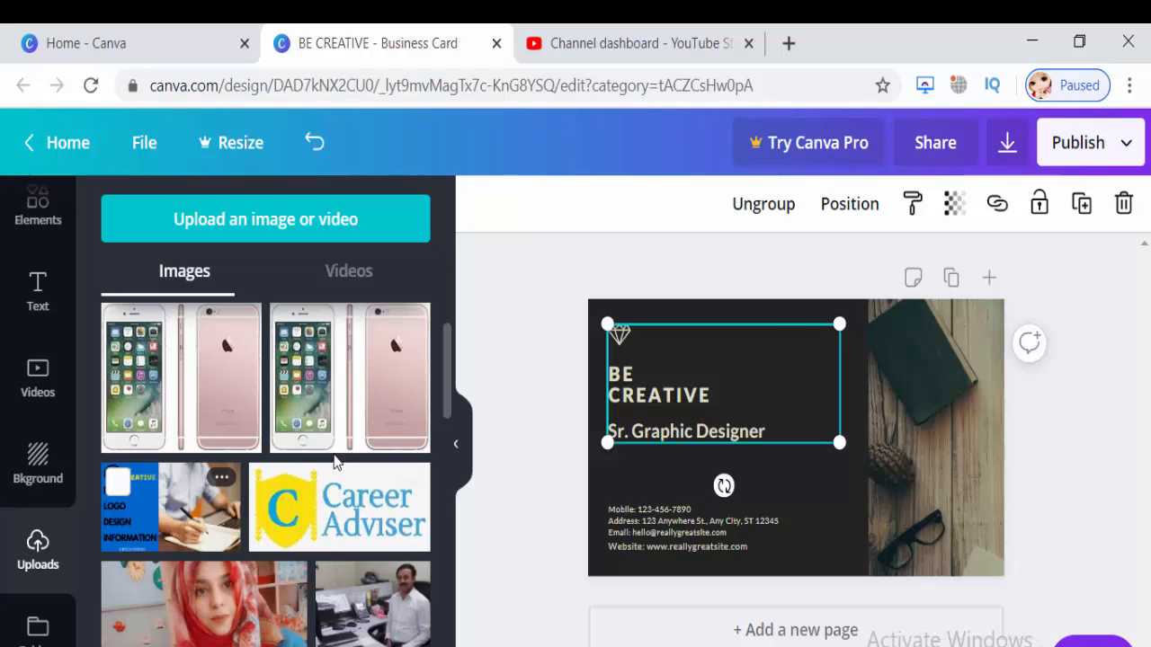
left_click_drag(444, 385, 439, 431)
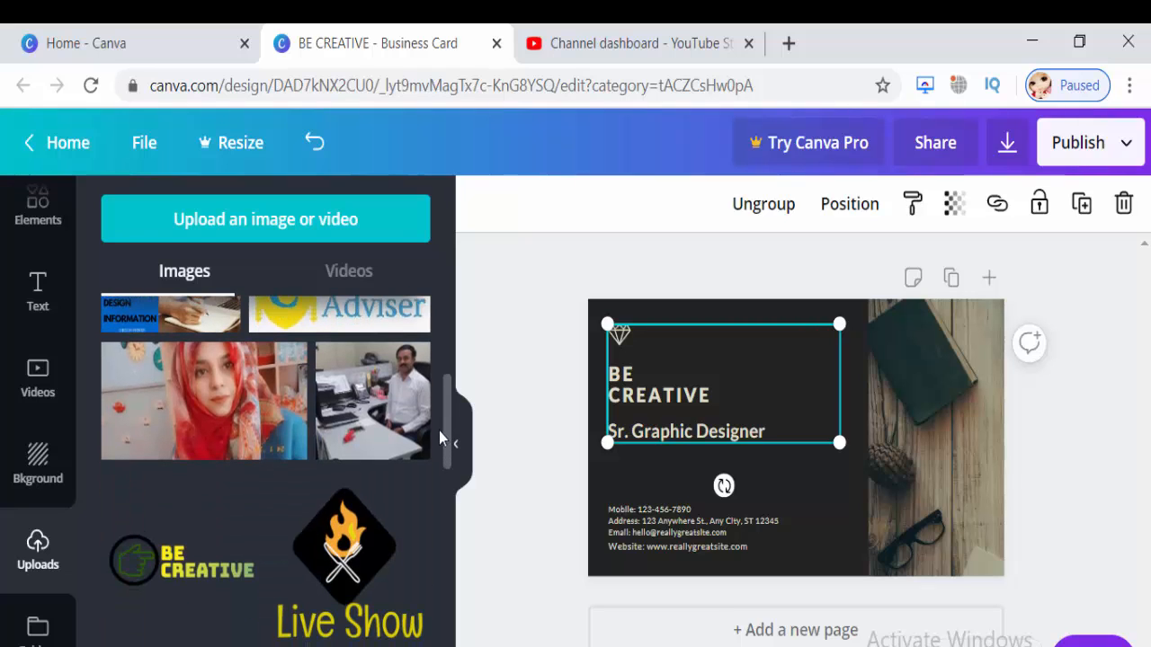
Add the BE CREATIVE logo at the card's top-left and move the heading group below it.
left_click(214, 549)
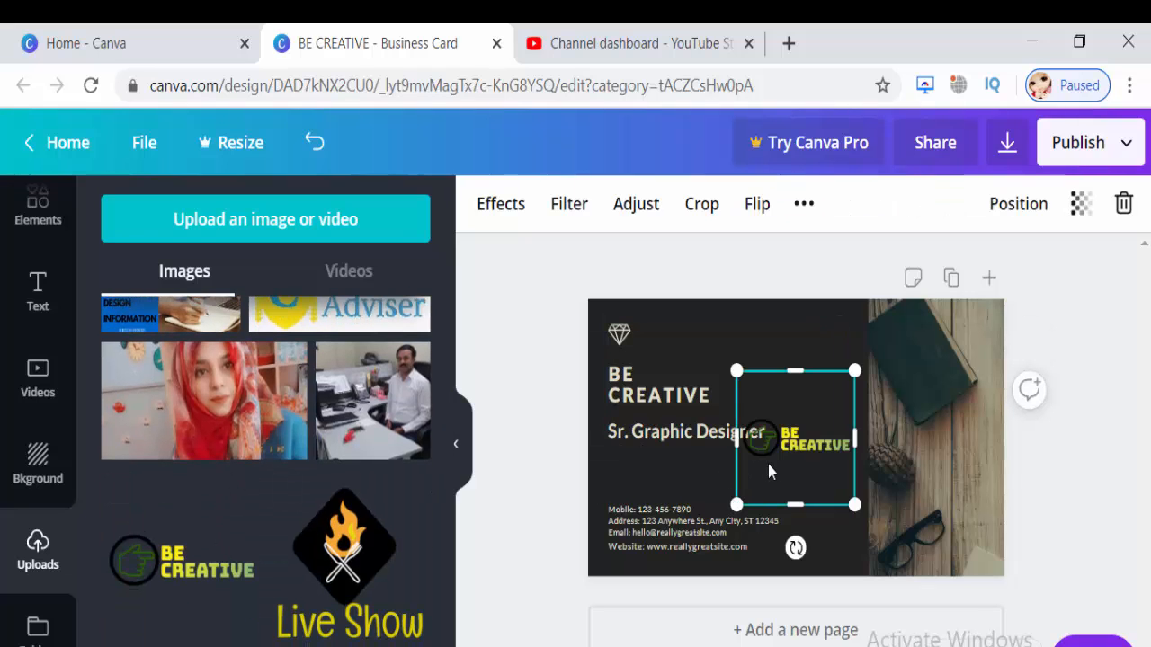
left_click_drag(772, 457, 644, 483)
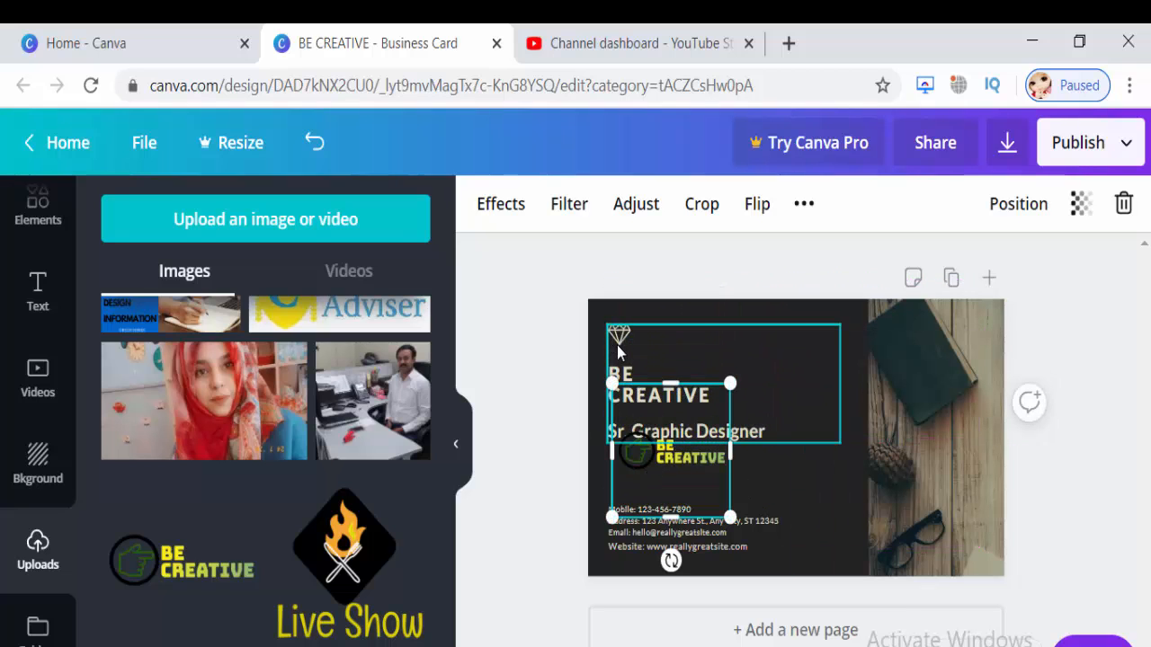
left_click(617, 346)
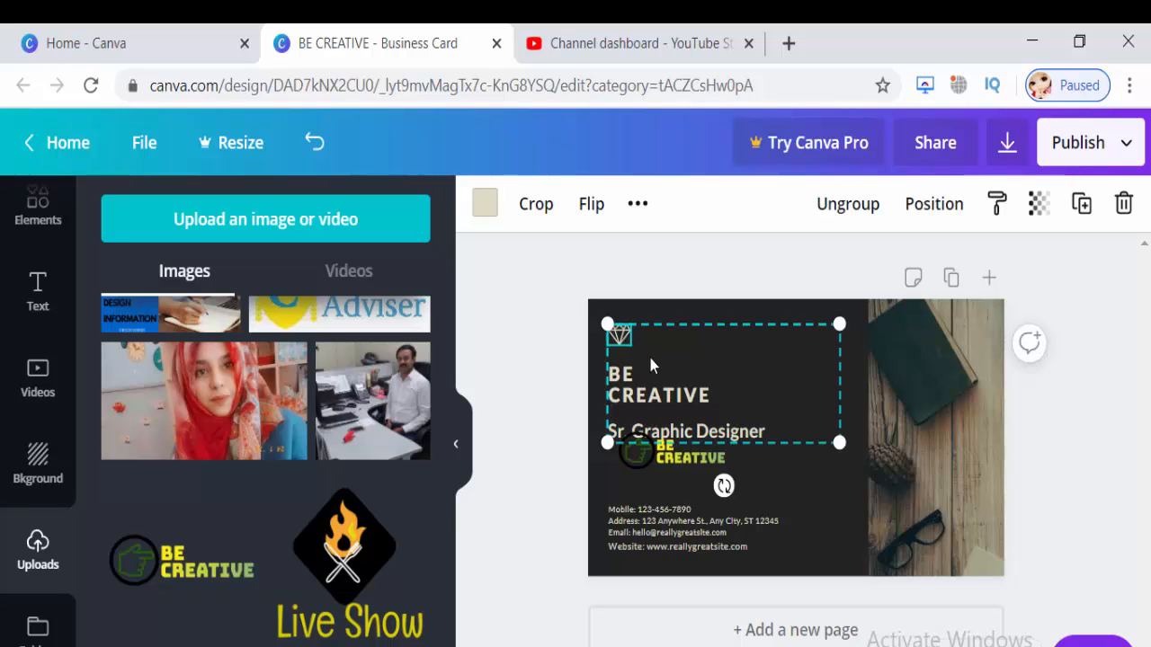
left_click_drag(693, 382, 739, 373)
left_click(681, 462)
left_click_drag(663, 400, 671, 322)
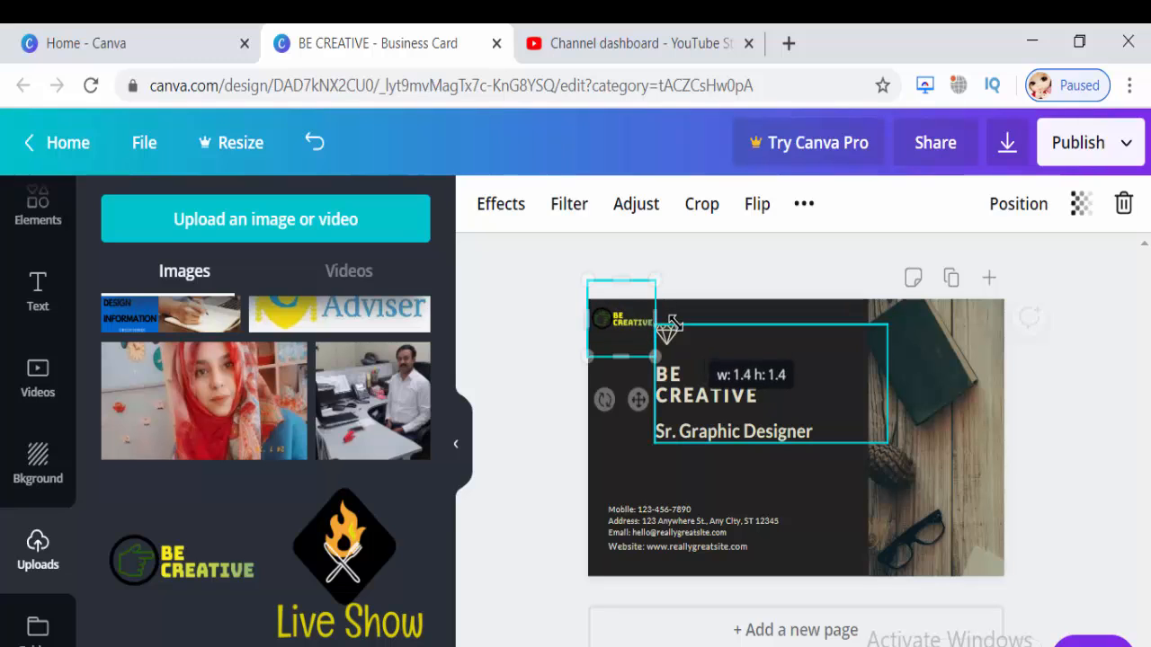
left_click(712, 400)
left_click_drag(714, 400, 691, 419)
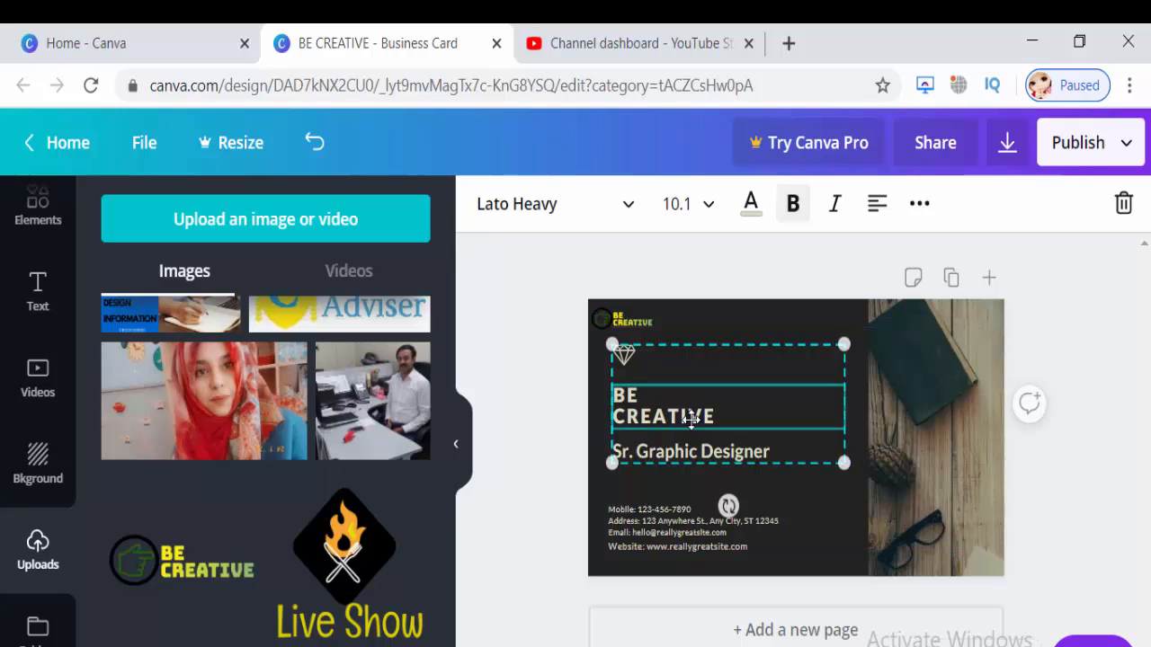
Set all four contact-detail lines to font size 6, after trying 14 and 10.
left_click(758, 531)
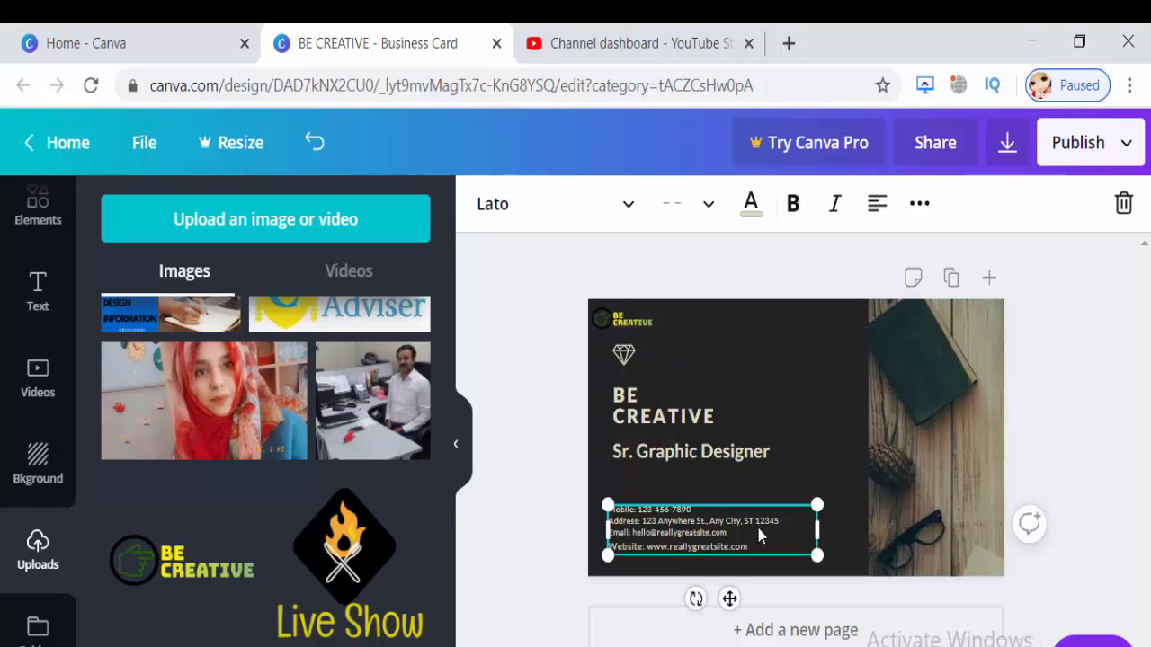
left_click(693, 513)
left_click_drag(756, 546, 628, 456)
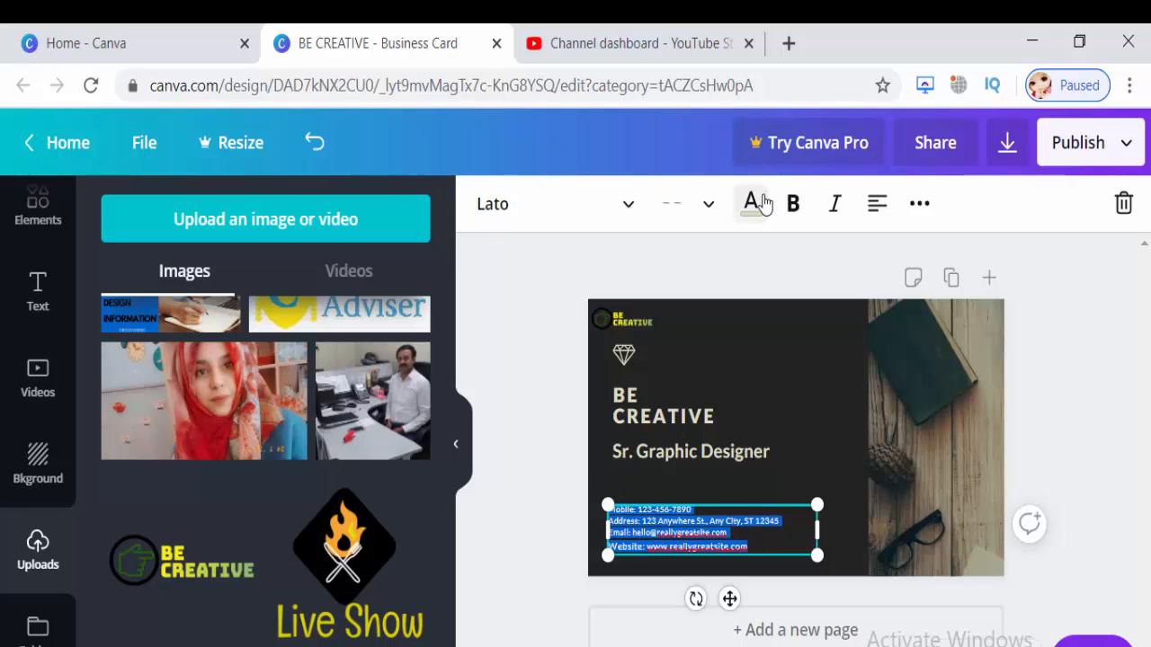
left_click(711, 207)
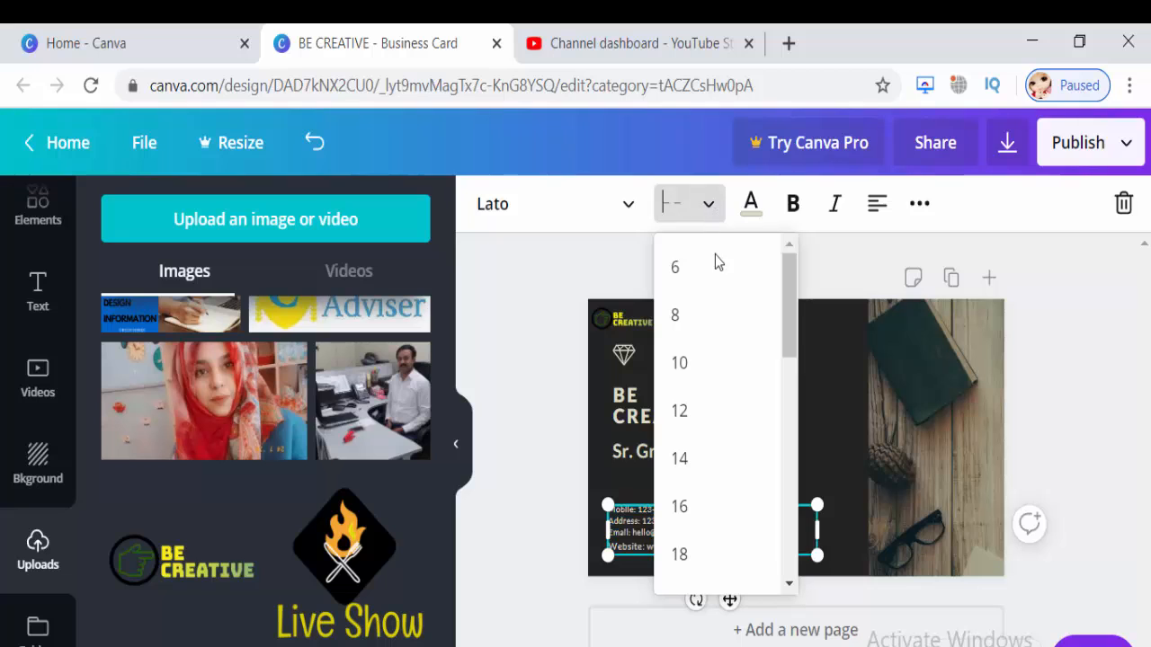
left_click(740, 458)
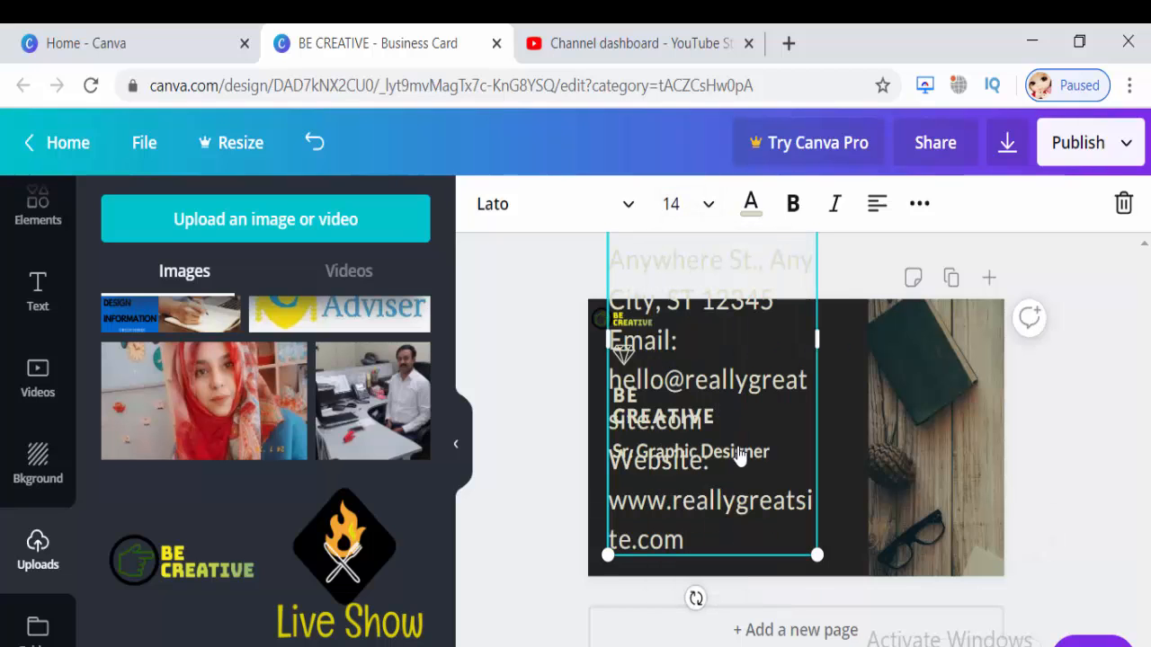
left_click(709, 214)
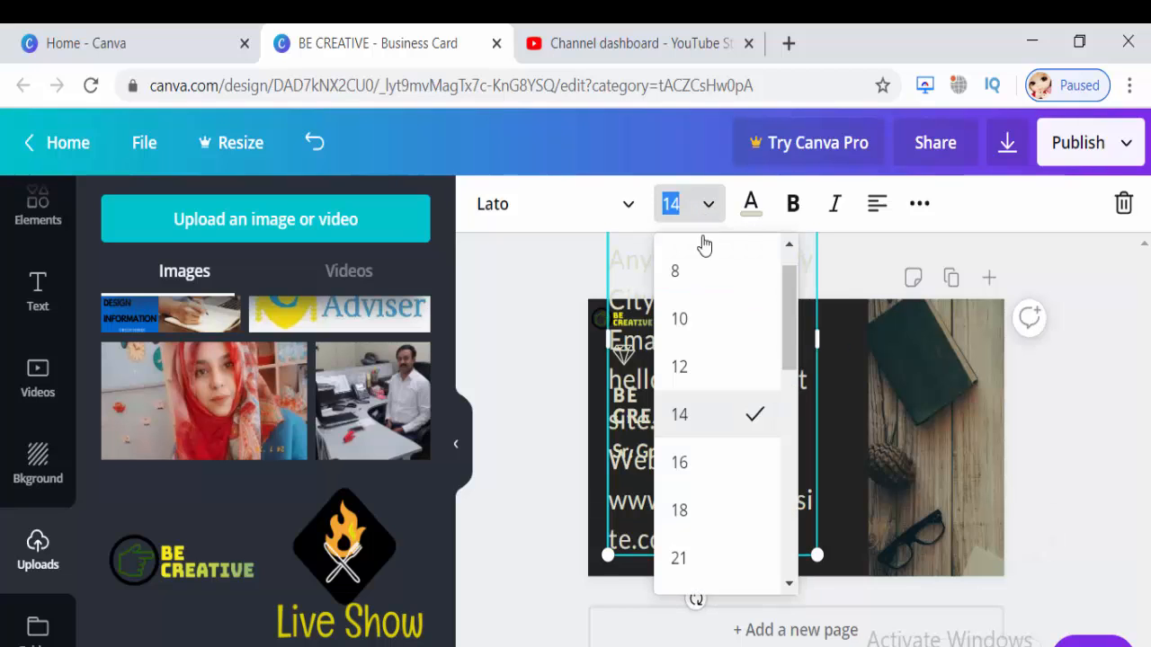
left_click(716, 324)
left_click(712, 208)
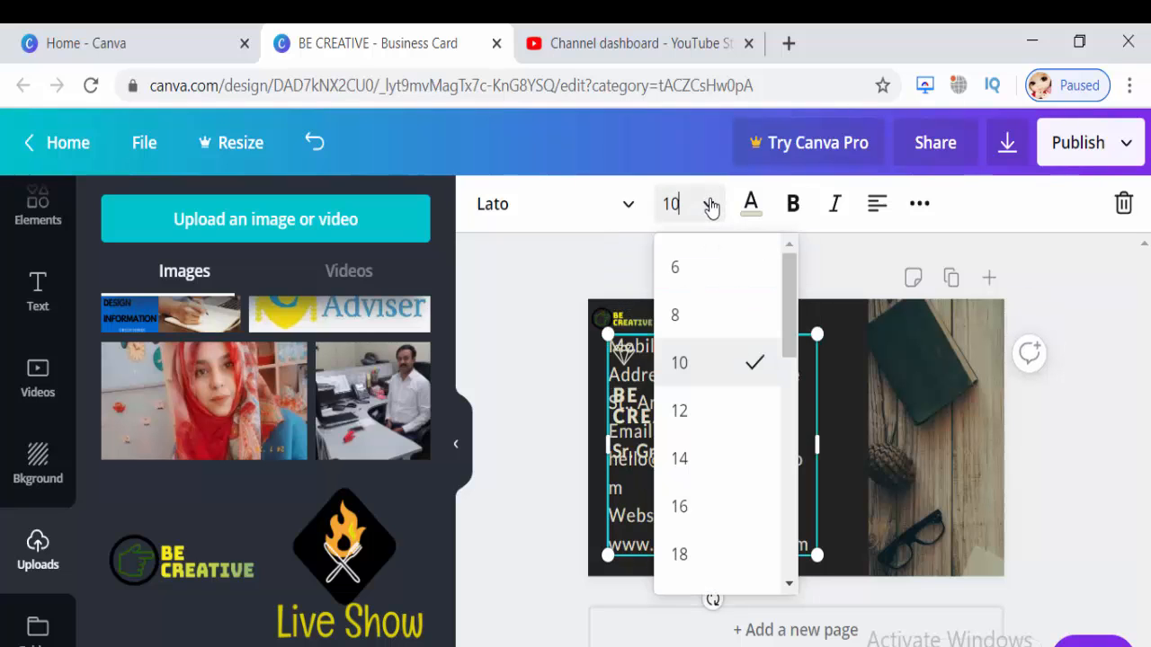
left_click(718, 267)
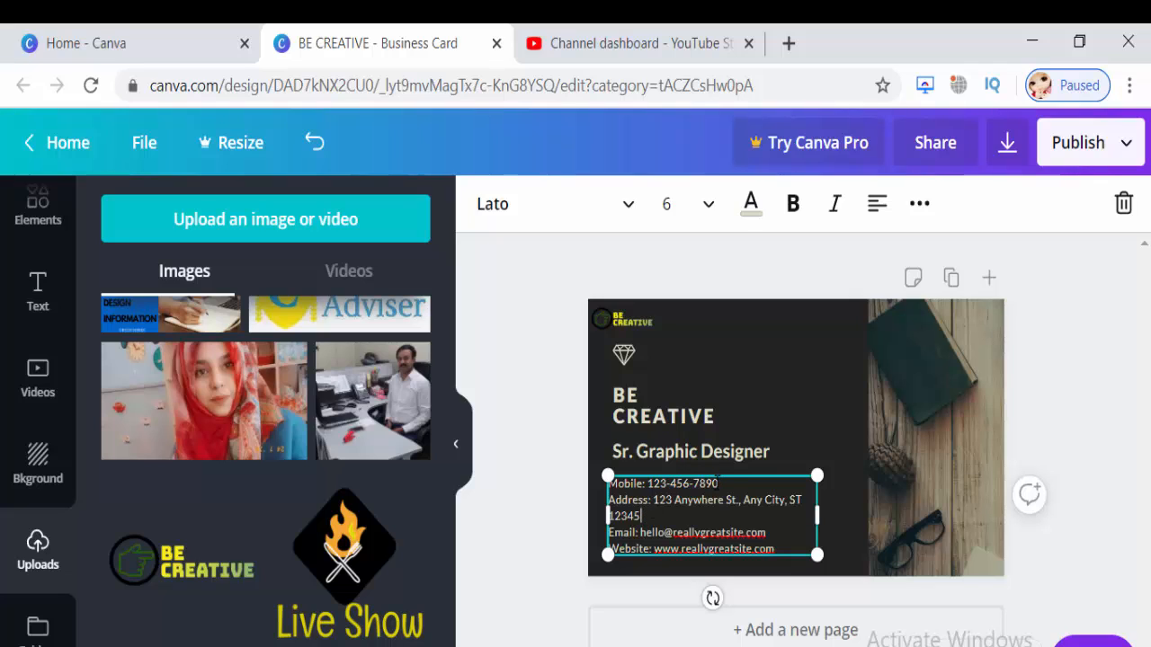
Replace the sample phone number and street address with the designer's own phone and address.
left_click_drag(719, 484, 649, 483)
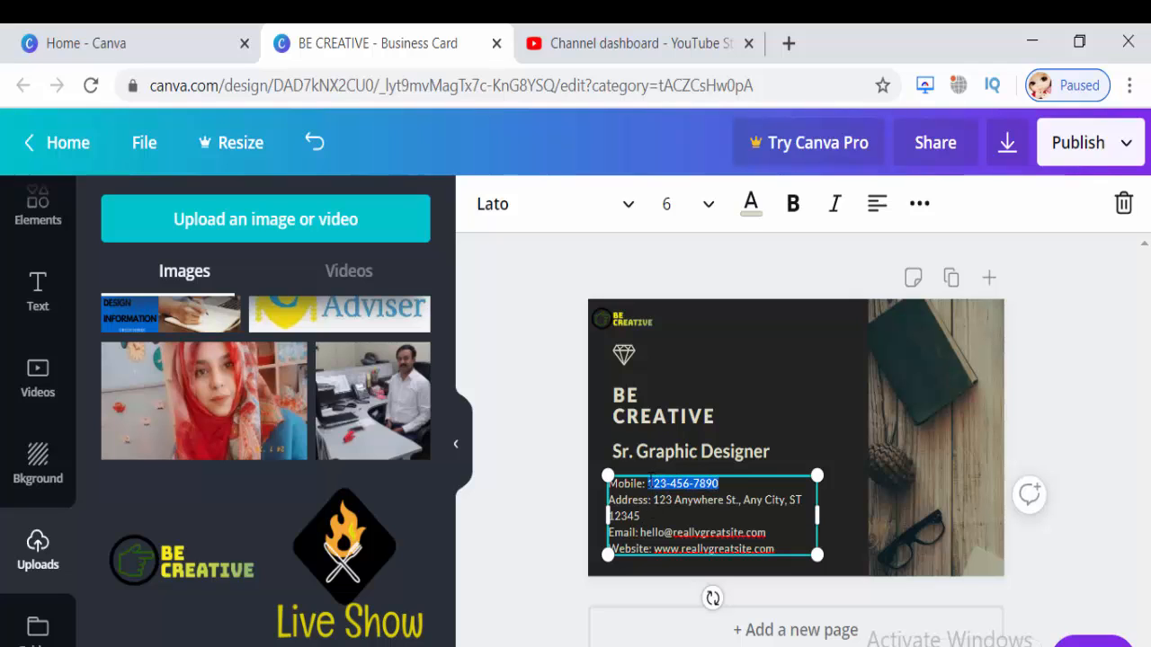
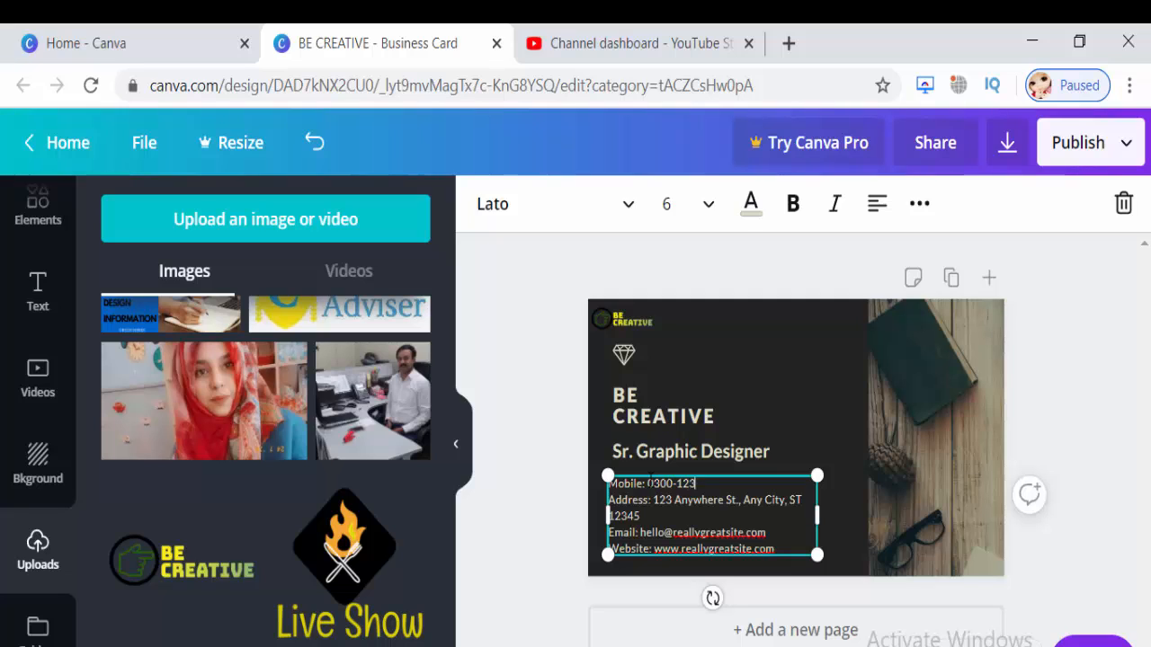
left_click_drag(654, 501, 672, 514)
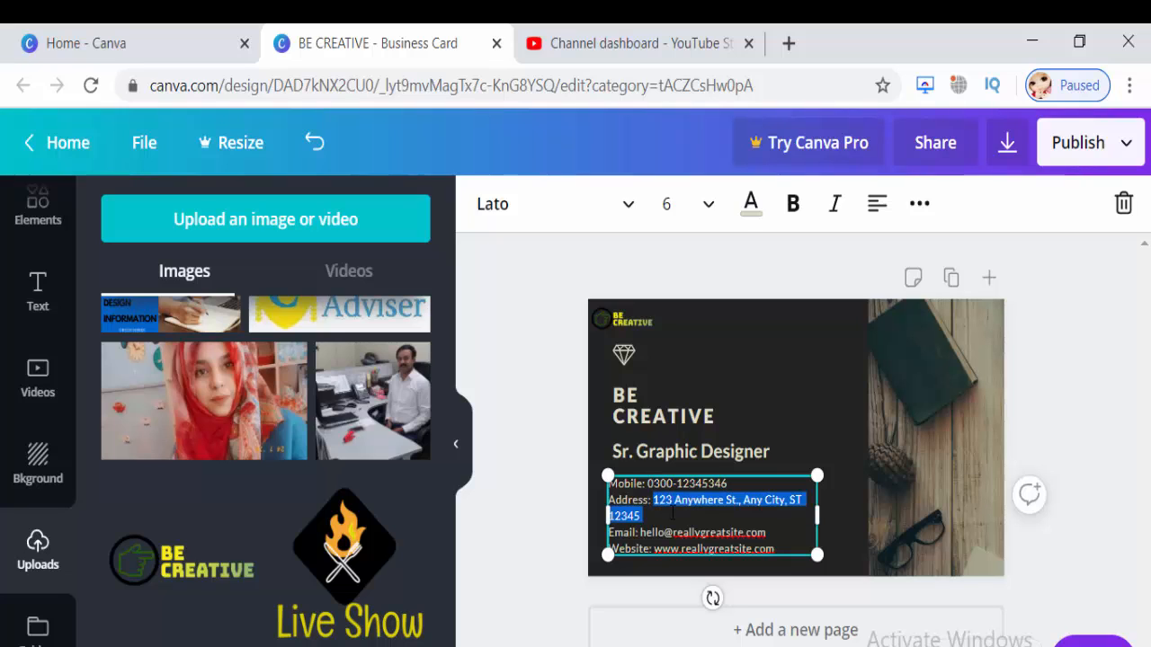
key("BackSpace")
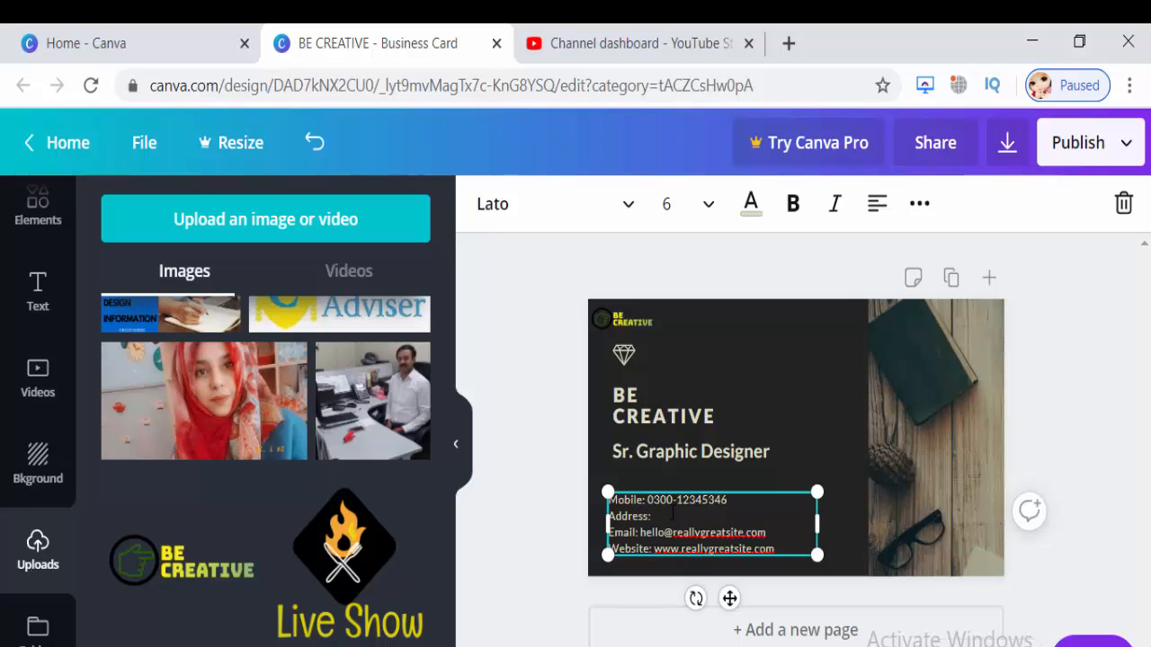
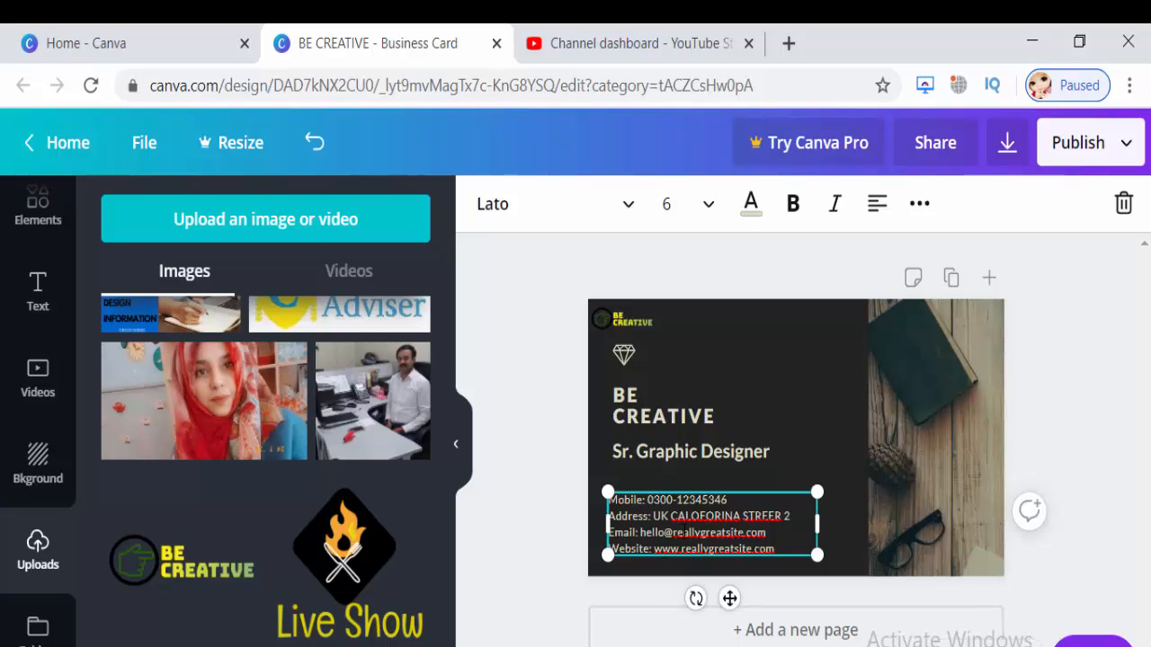
Replace the sample email after 'Email:' with the designer's own email address.
left_click_drag(767, 532, 639, 533)
key("BackSpace")
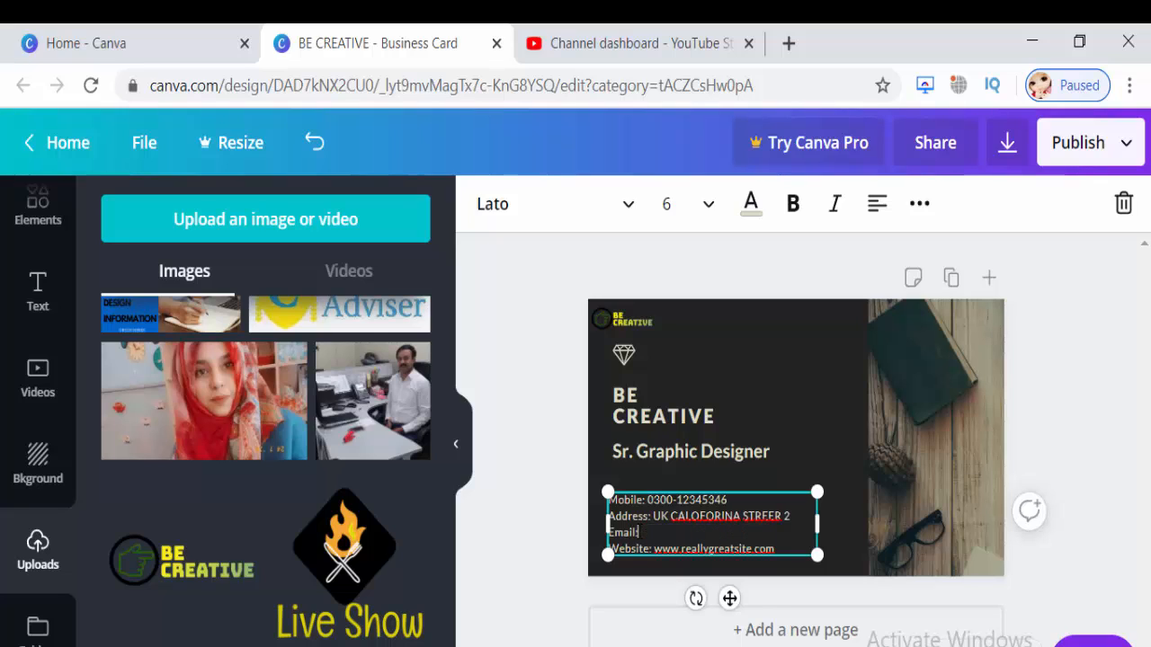
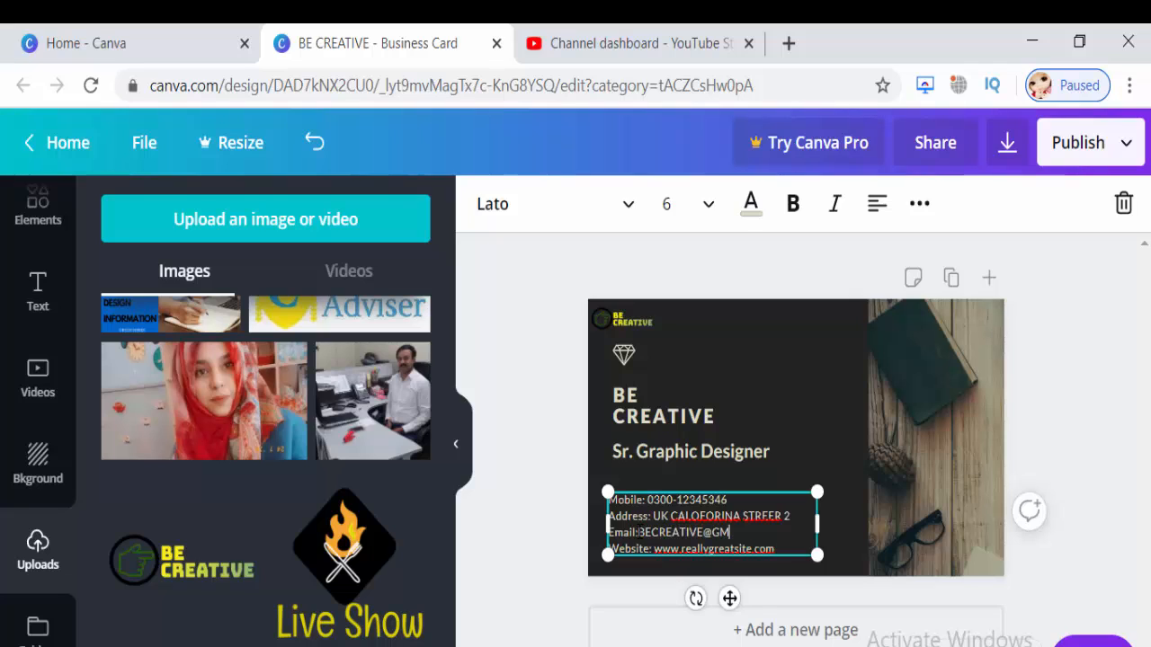
Turn the Website line into a 'FACEBOOK:' line with the designer's Facebook page link.
left_click_drag(774, 549, 658, 552)
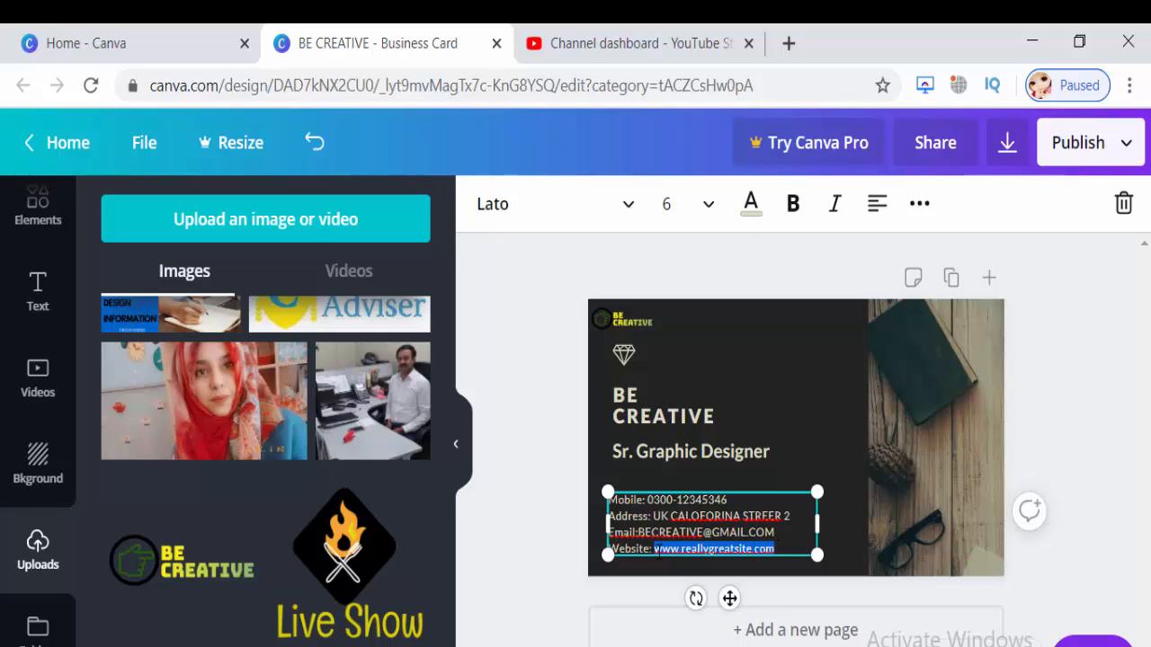
key("BackSpace")
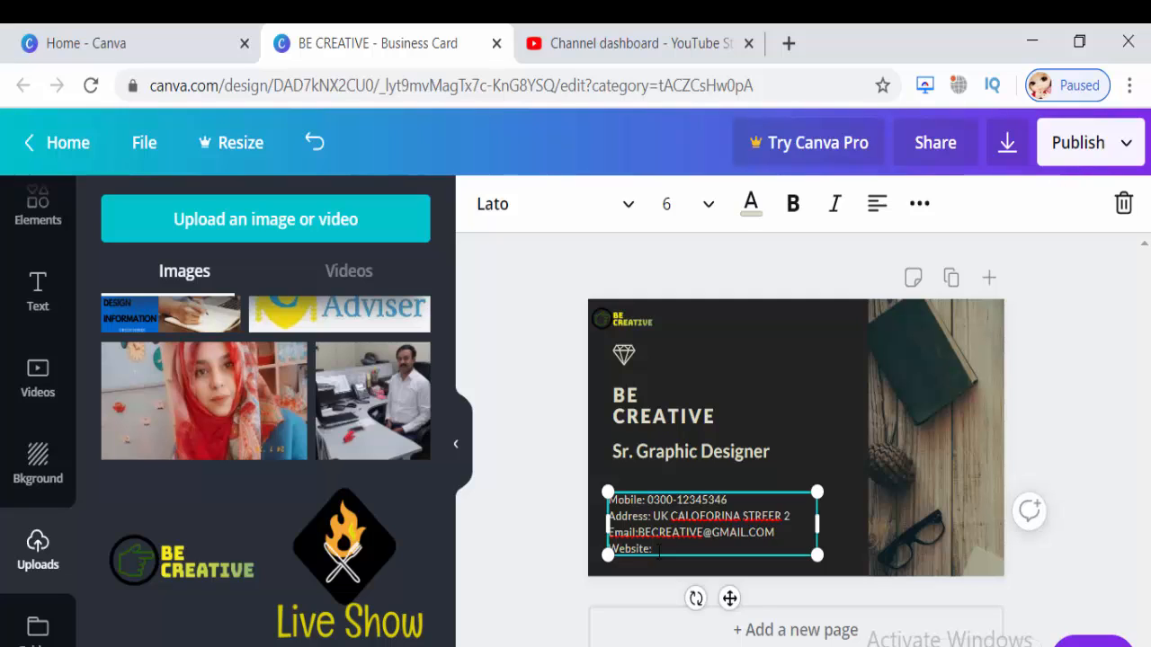
key("BackSpace")
key("BackSpace")
key("BackSpace")
key("BackSpace")
key("BackSpace")
type("FACEBOOK:WWW.FACEBOOK.CO")
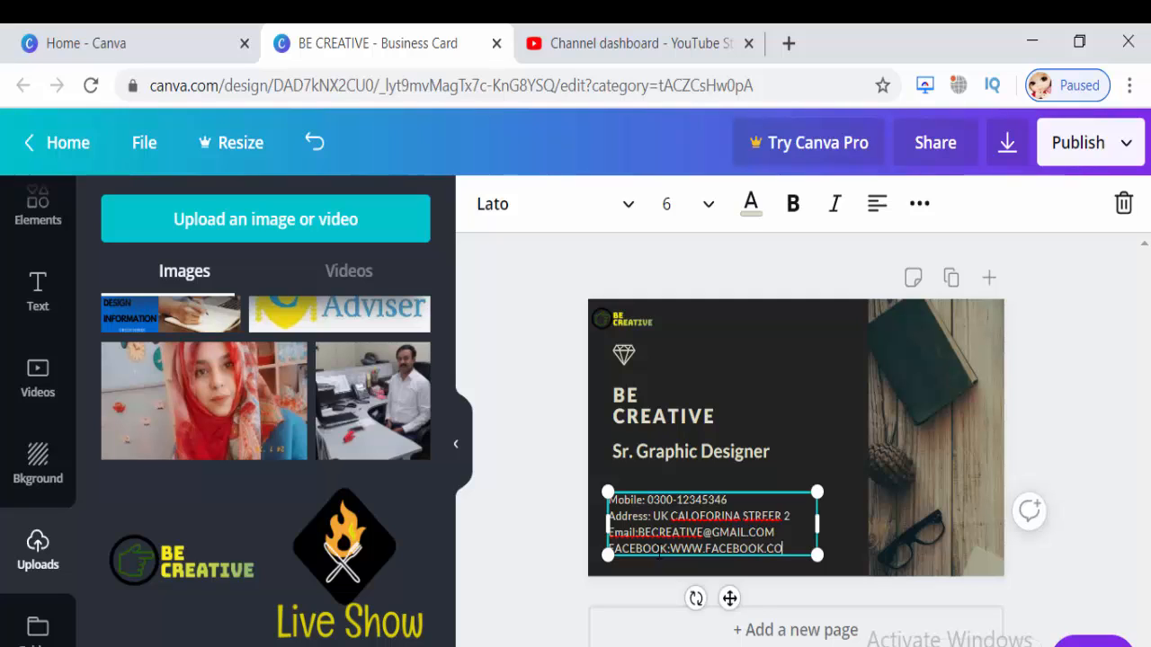
type("M/CREATIVELEA")
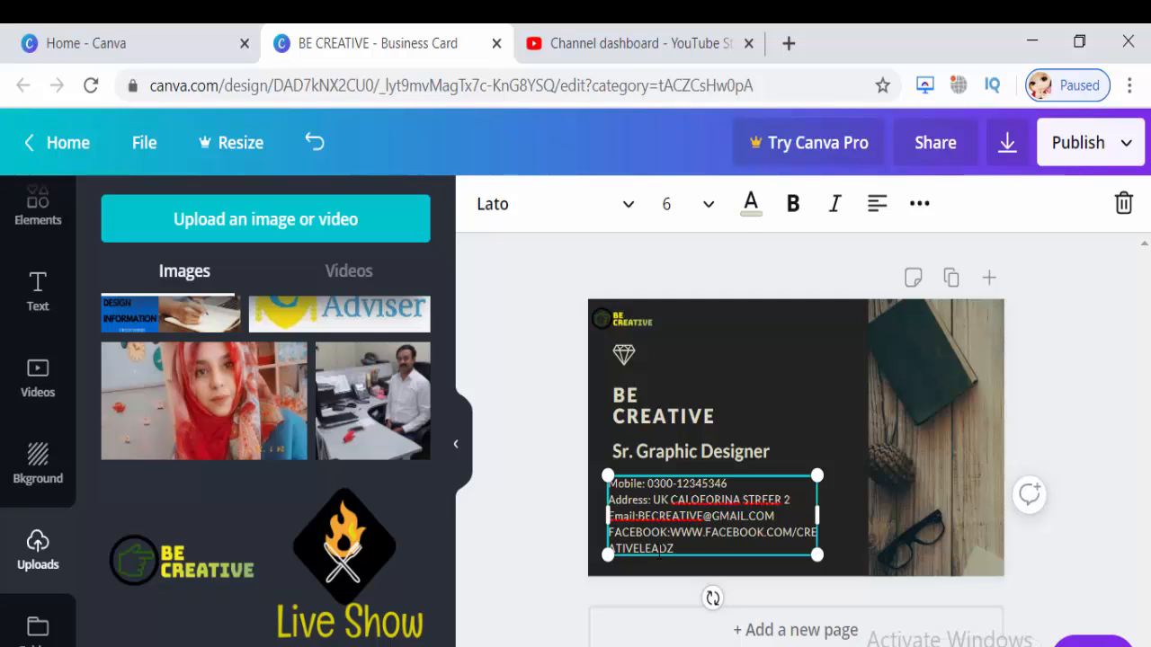
type("DZ")
left_click_drag(669, 532, 687, 548)
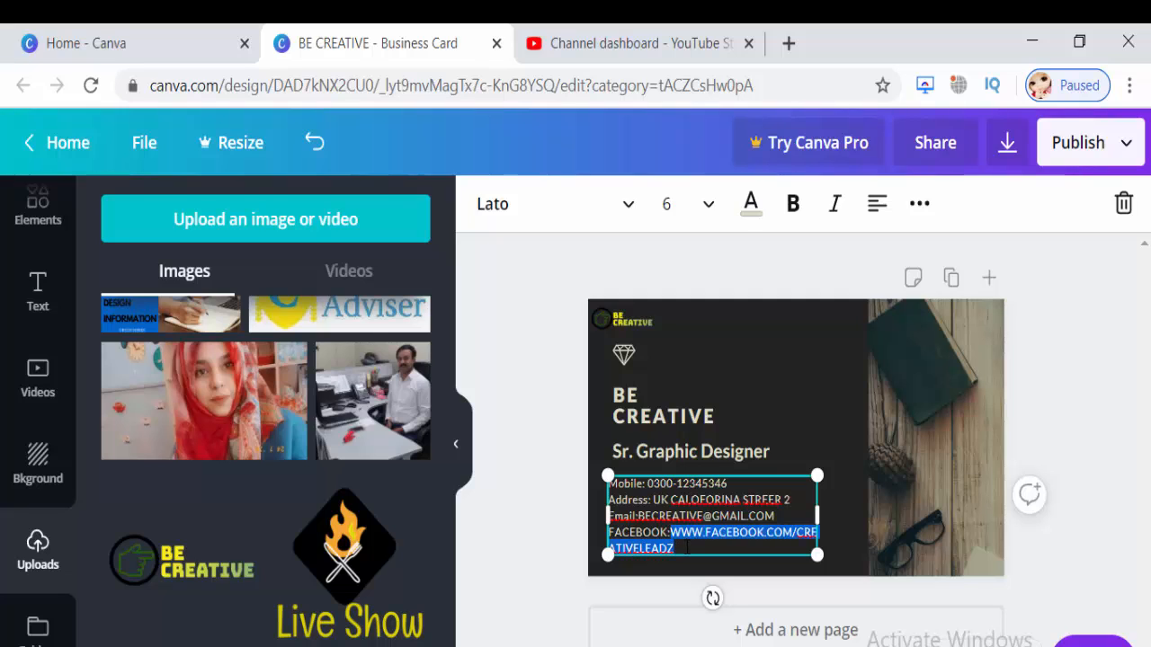
left_click(711, 203)
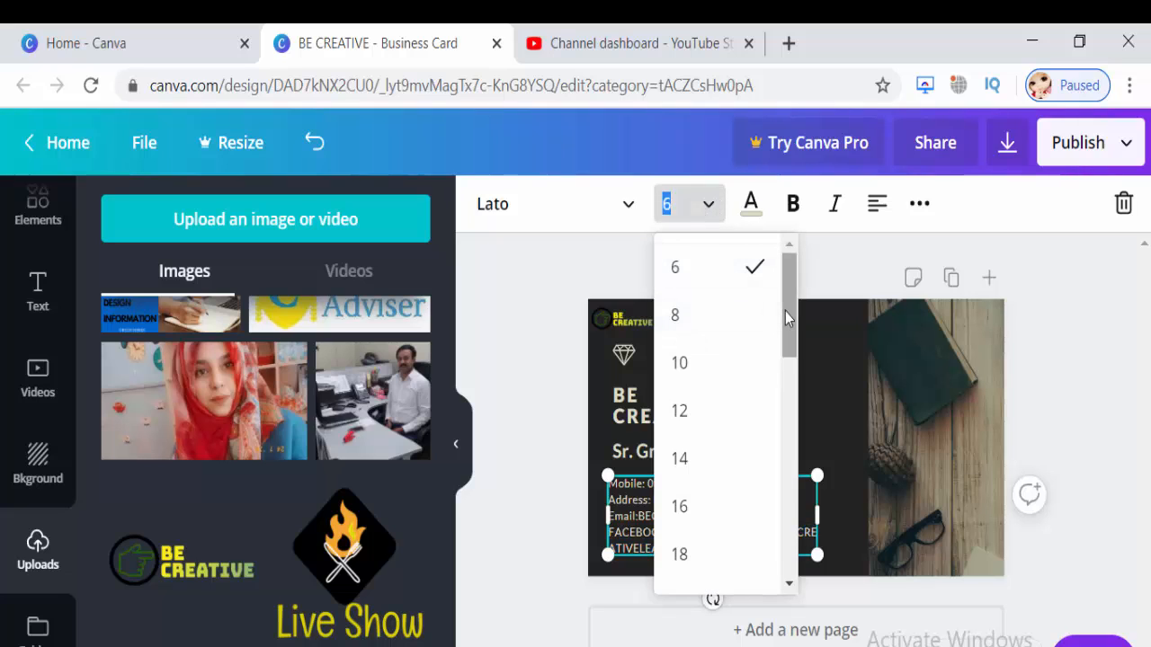
Set the contact details to font size 5 and select the wooden-desk photo on the right.
left_click(678, 217)
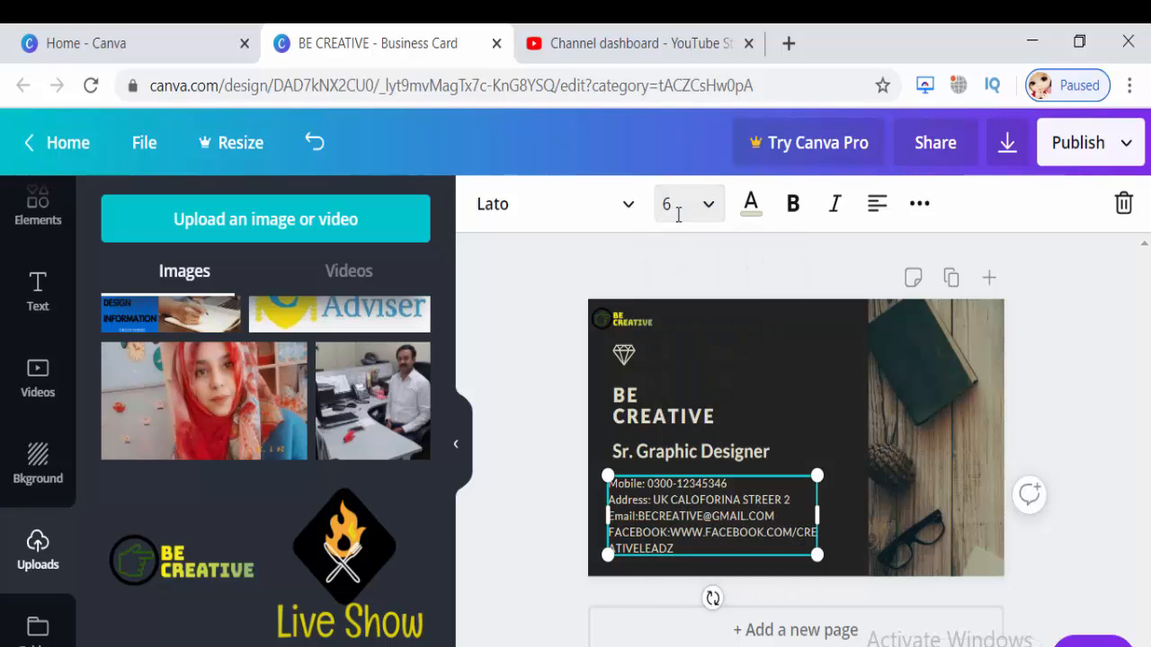
type("5")
key("Return")
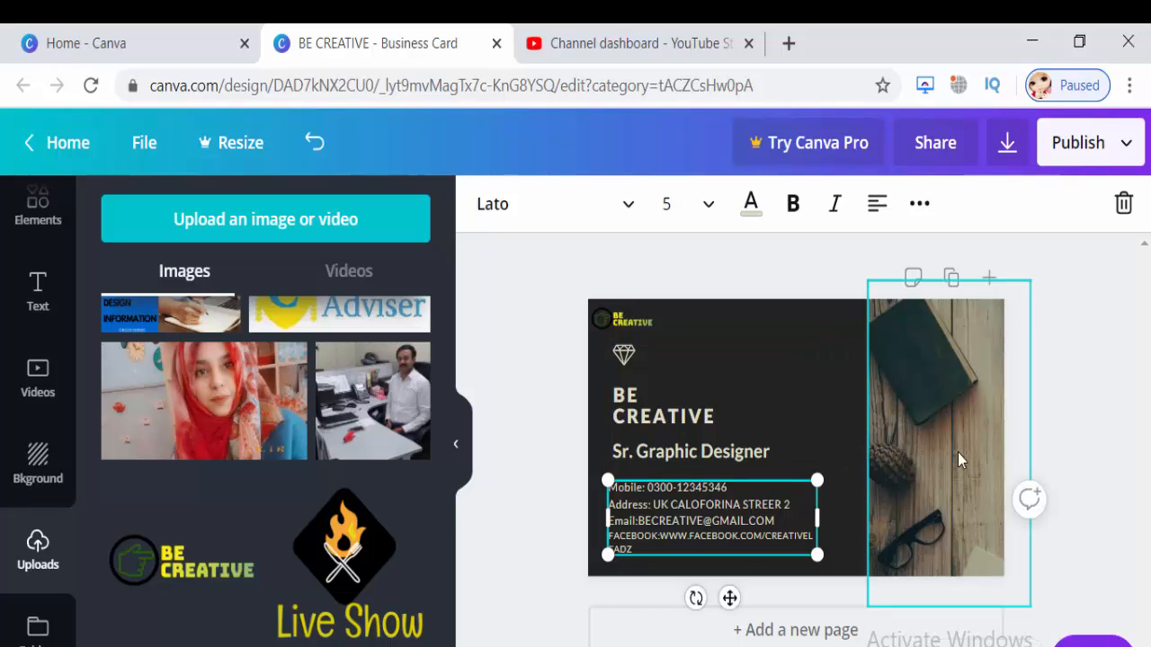
left_click(945, 475)
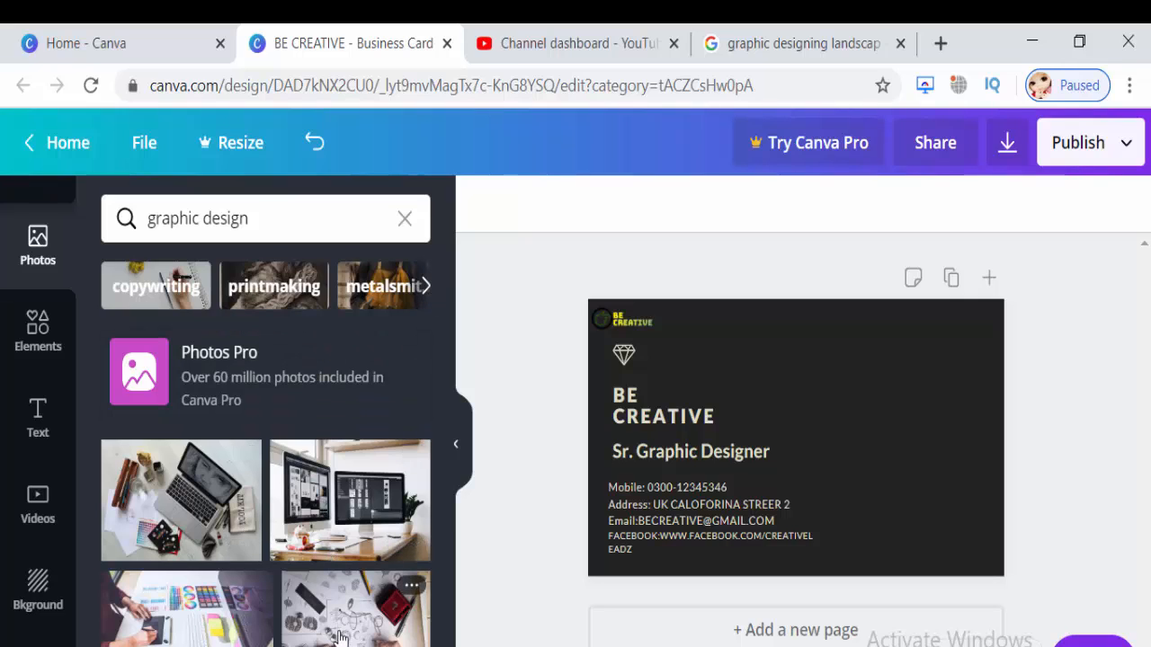
Add the laptop stock photo and fit it to the card's right half.
left_click(193, 540)
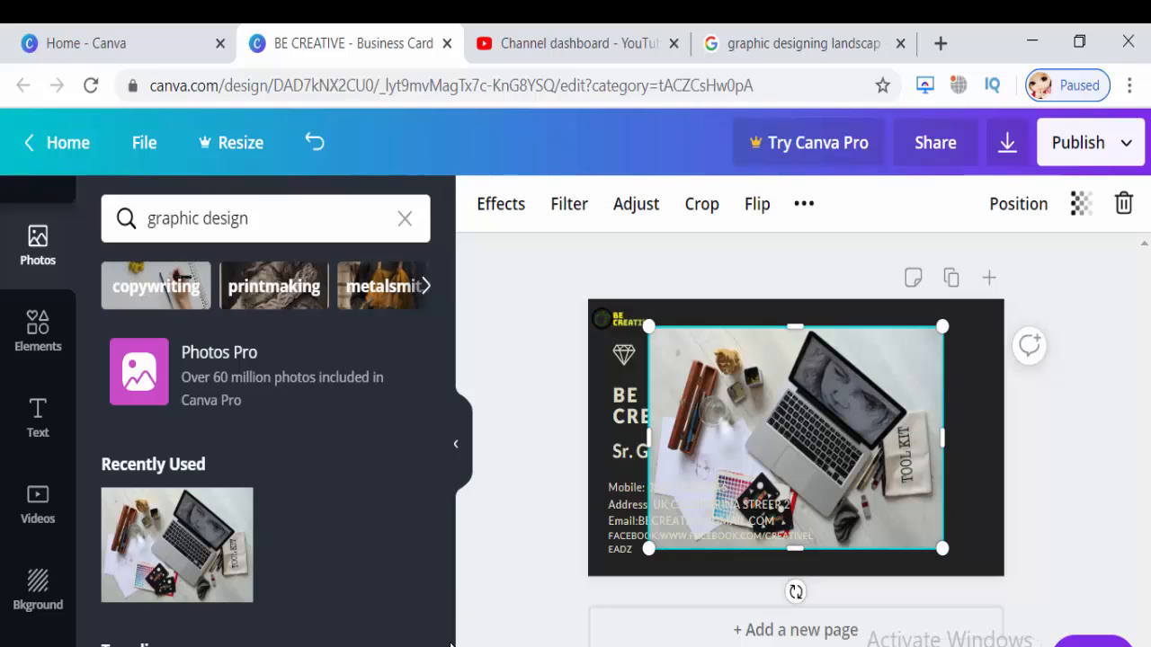
left_click_drag(816, 459, 877, 430)
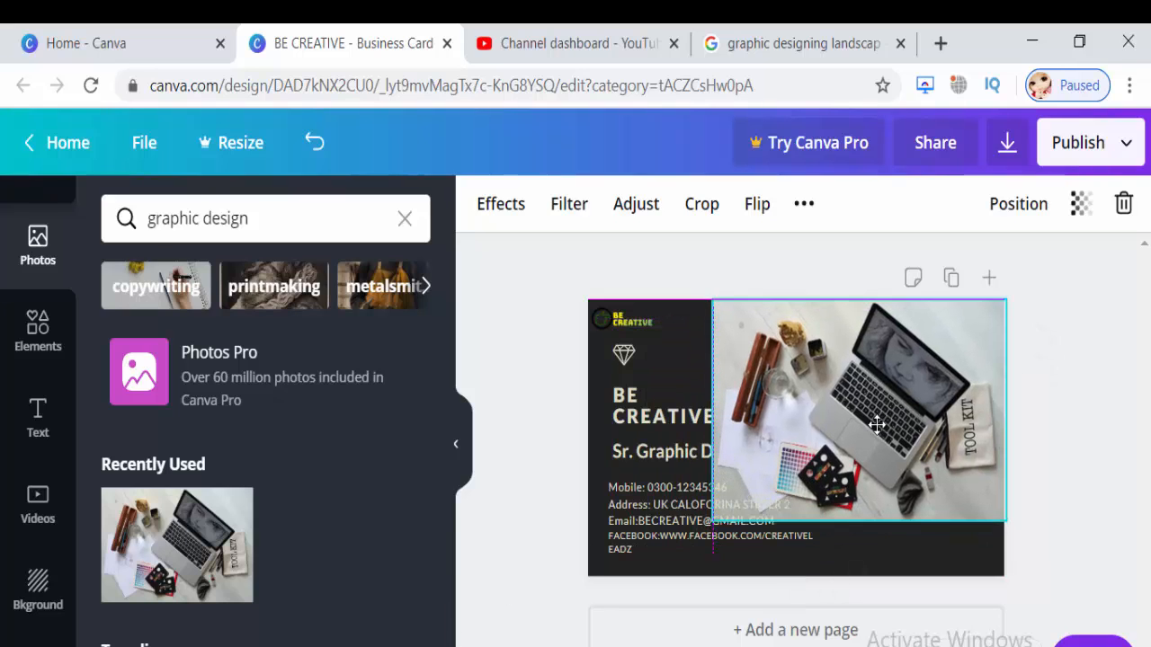
left_click_drag(857, 522, 857, 576)
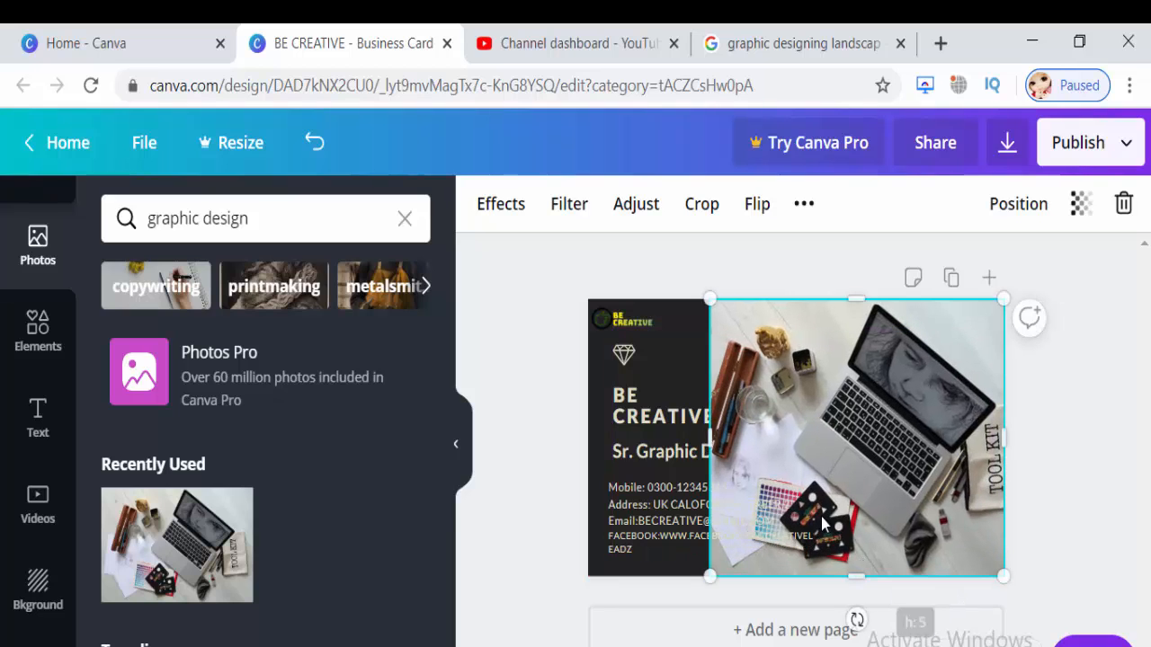
left_click_drag(711, 441, 816, 434)
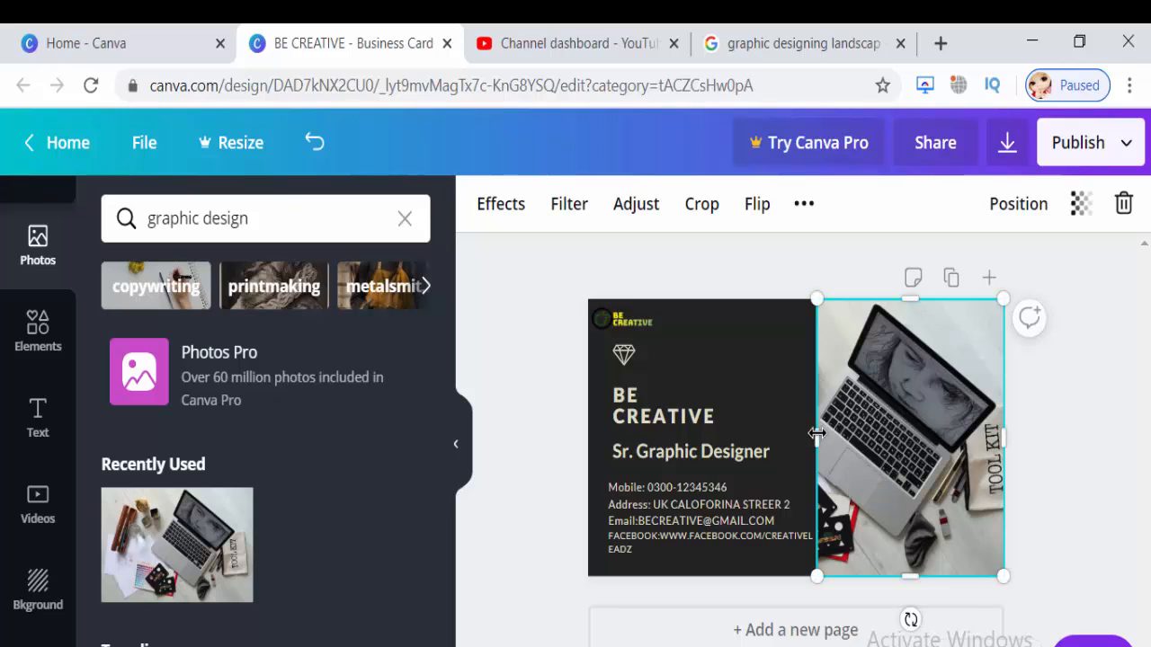
left_click(1051, 447)
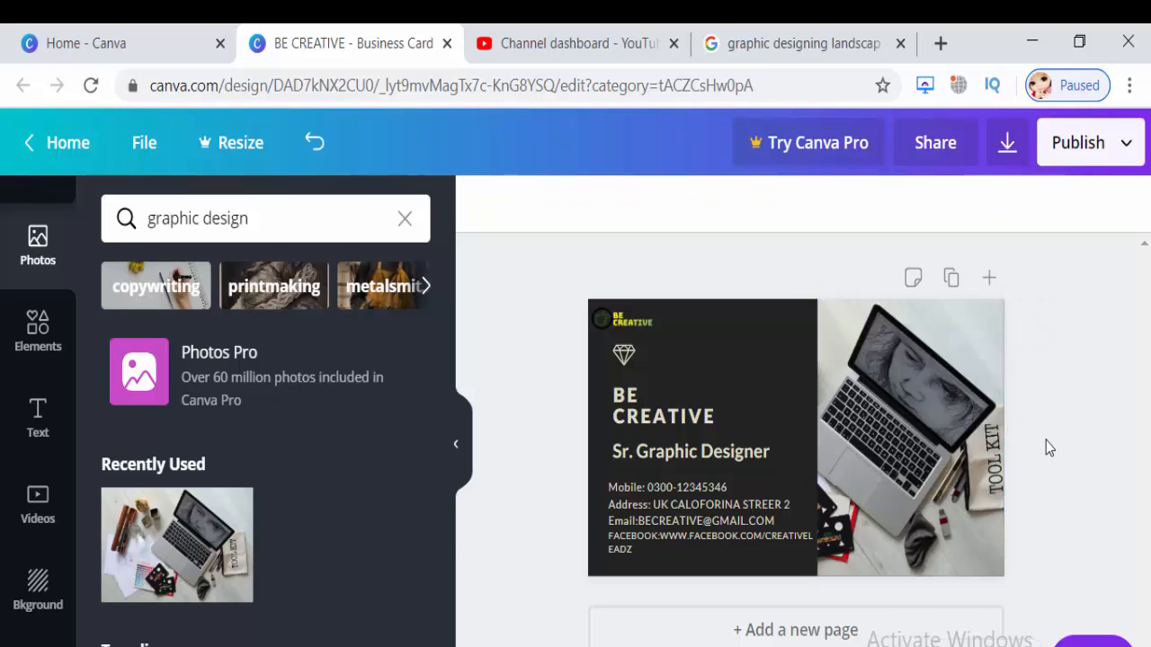
Search the photo suggestions for the 'creative' topic.
left_click(422, 286)
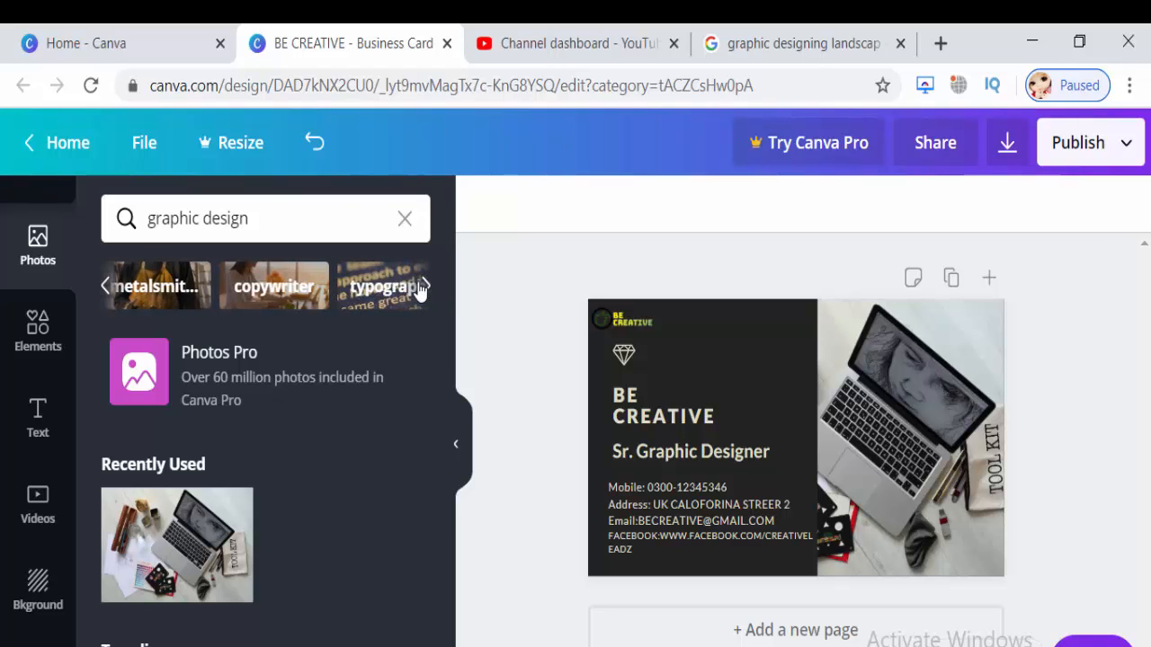
left_click(428, 287)
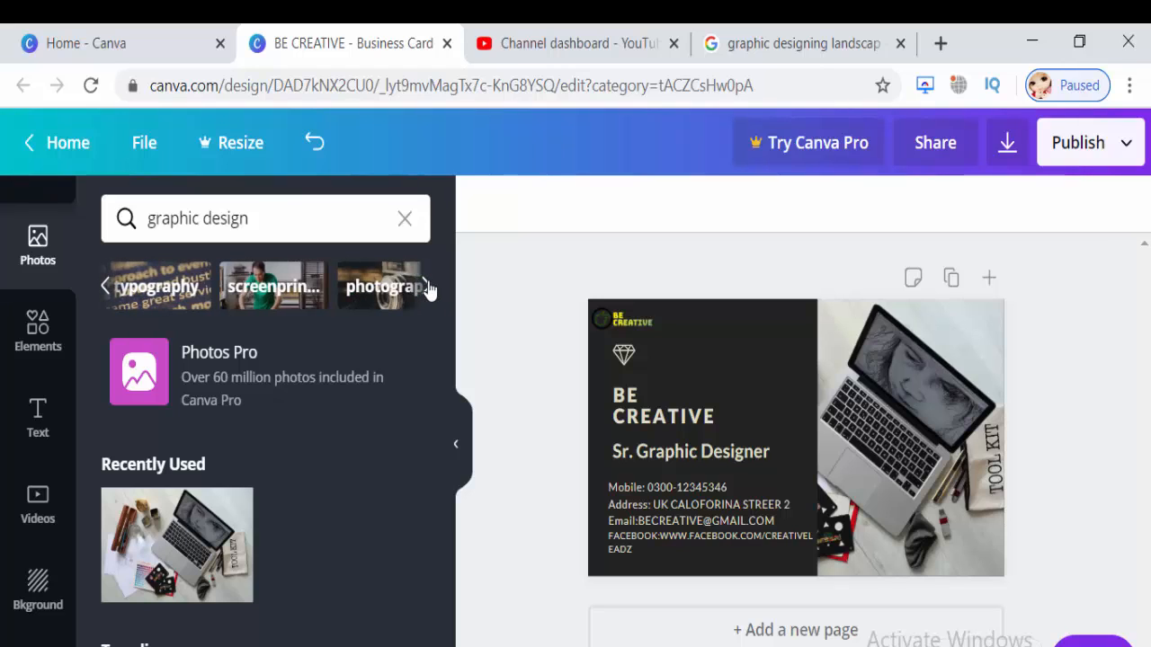
left_click(428, 287)
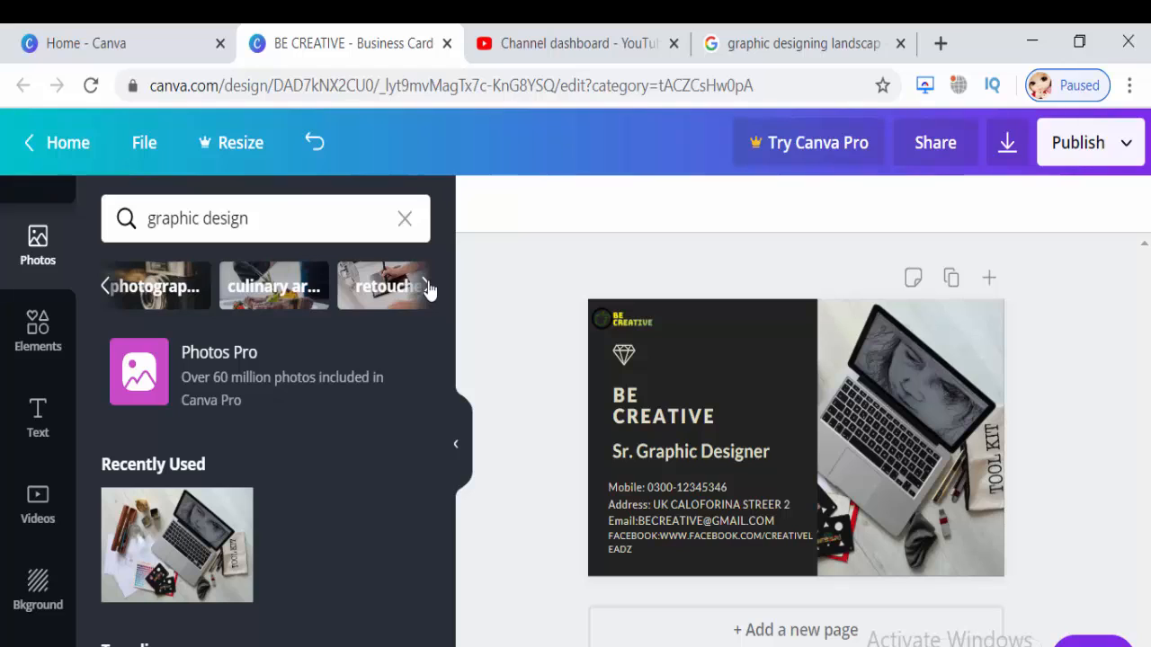
left_click(428, 286)
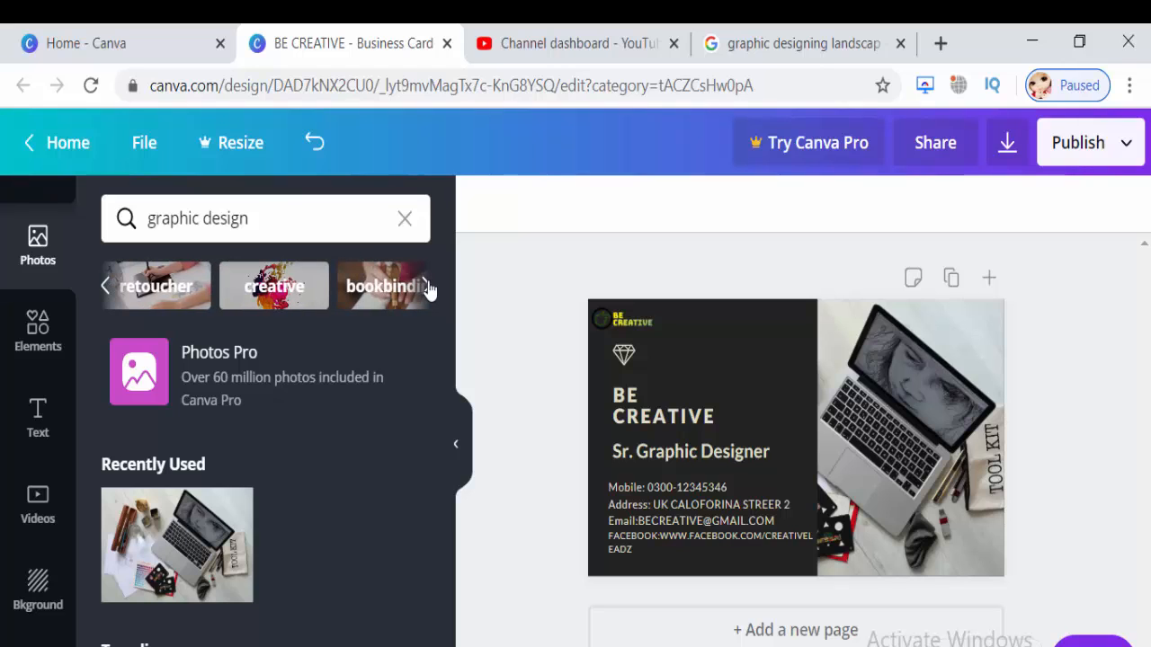
left_click(304, 293)
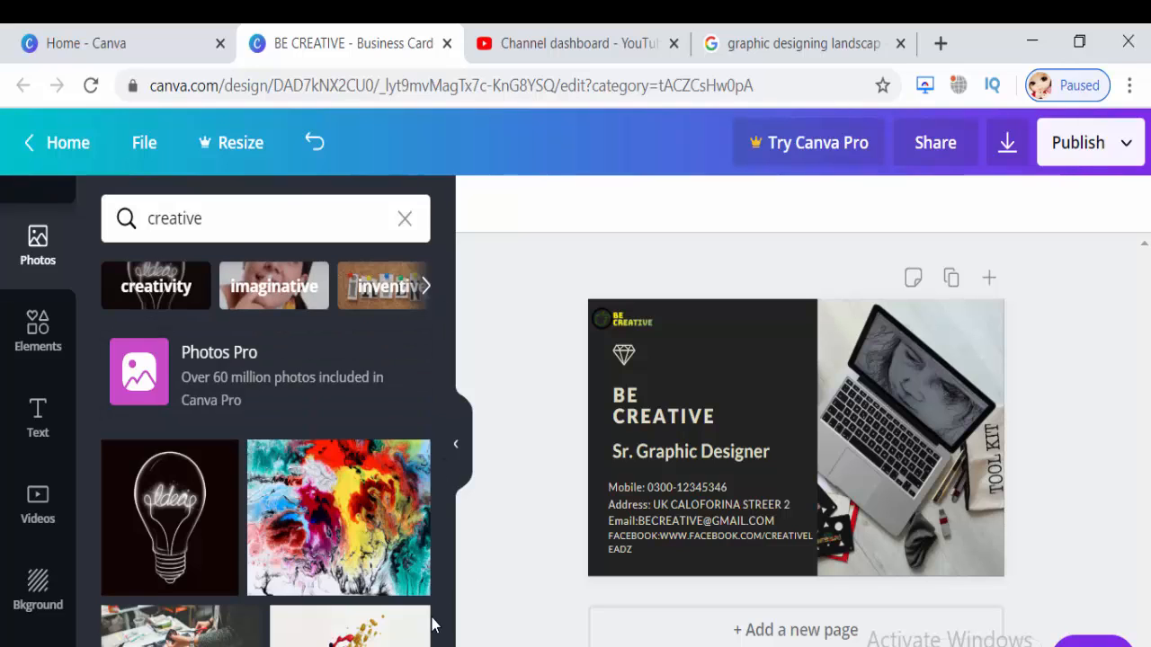
Add the paint-splash photo and resize it to cover the card's right half over the laptop image.
left_click(350, 627)
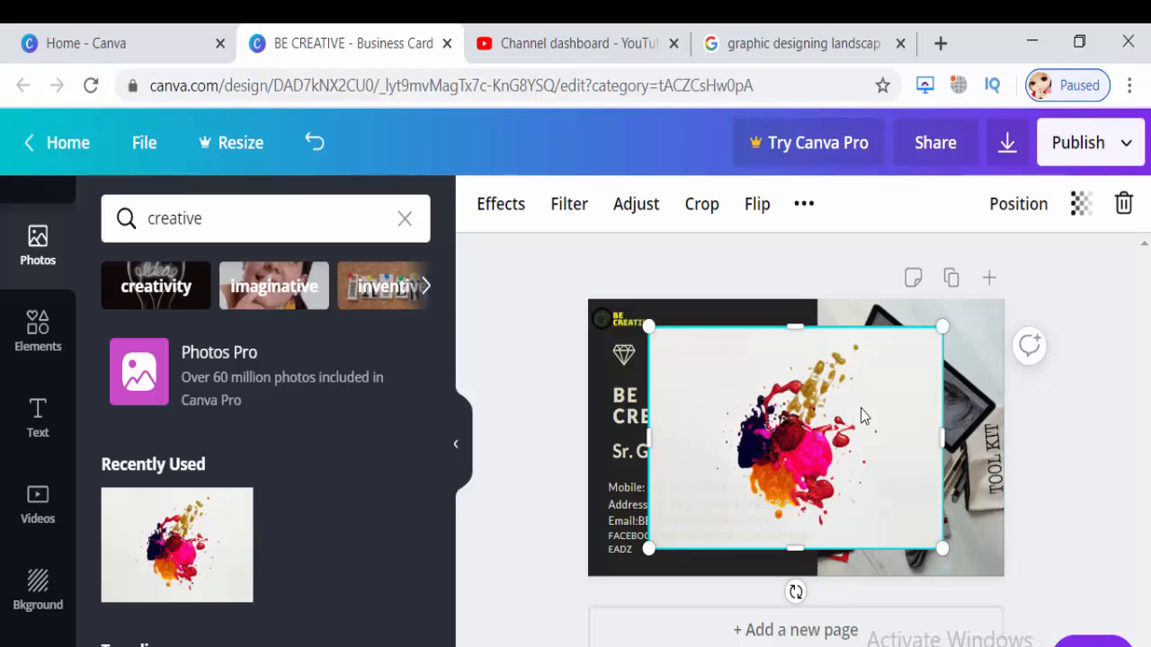
left_click_drag(862, 415, 910, 385)
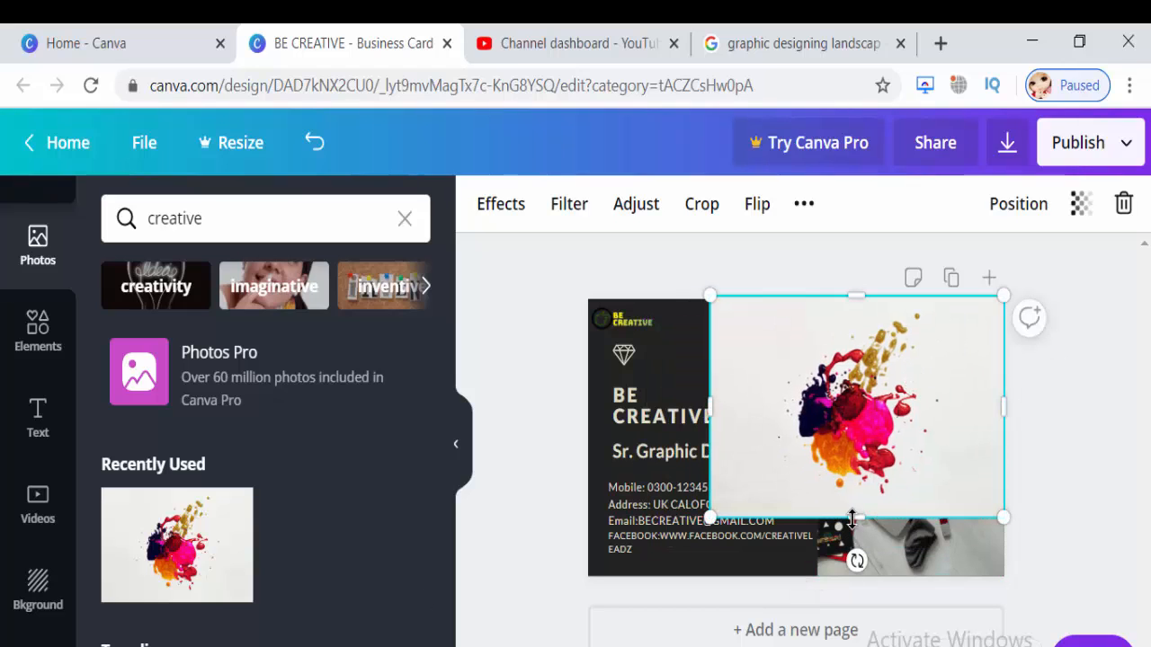
left_click_drag(854, 519, 854, 576)
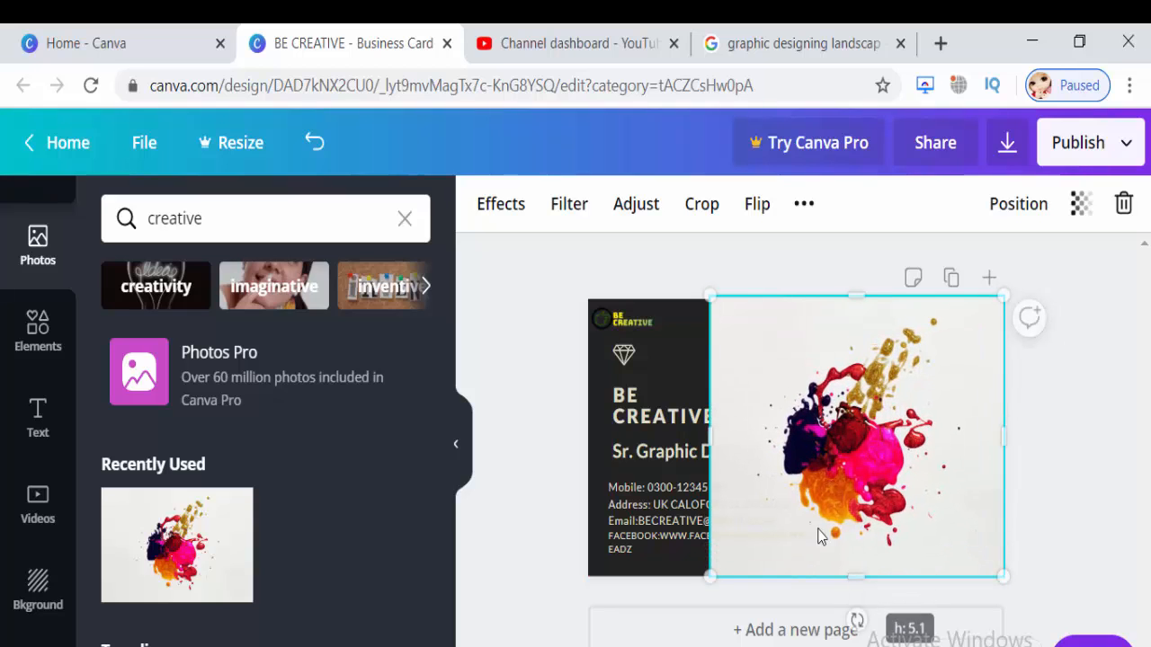
left_click_drag(710, 437, 779, 439)
left_click_drag(858, 434, 896, 434)
left_click_drag(1044, 442, 1014, 445)
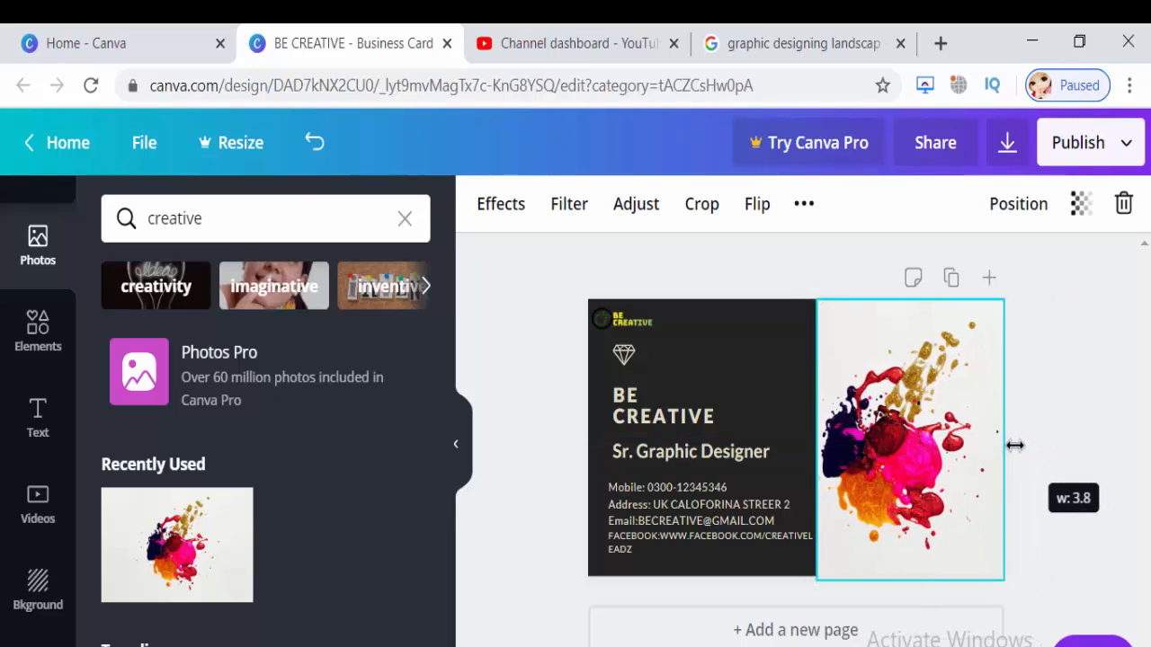
left_click(1055, 450)
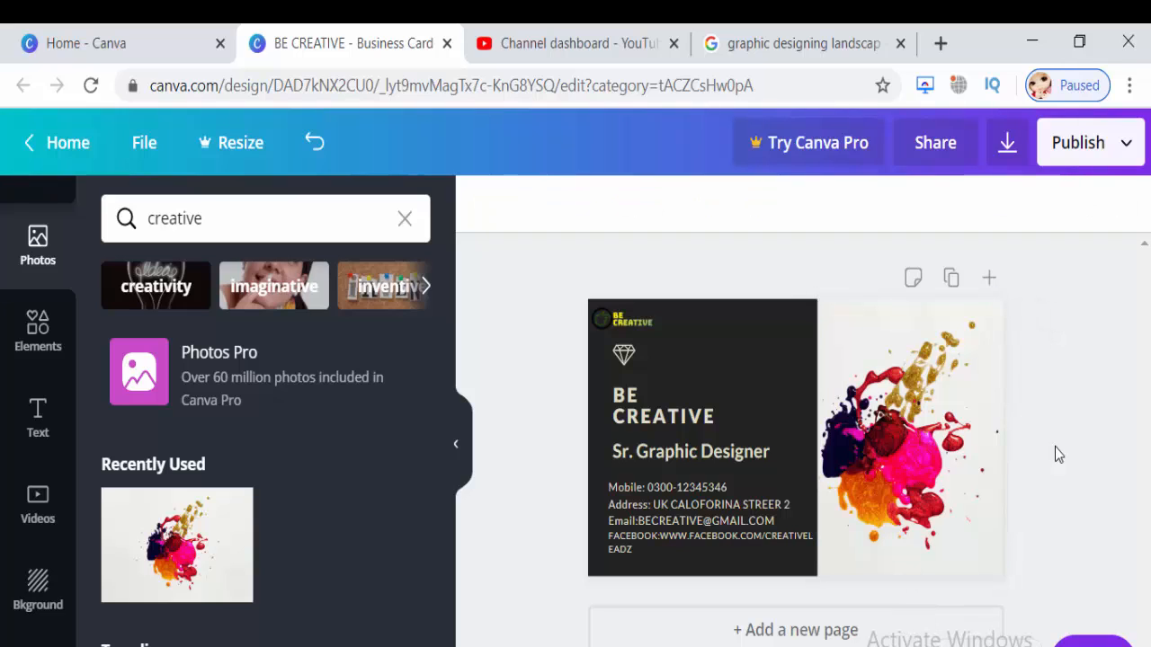
Color both lines of the BE CREATIVE heading custom yellow #ffd523.
left_click(697, 492)
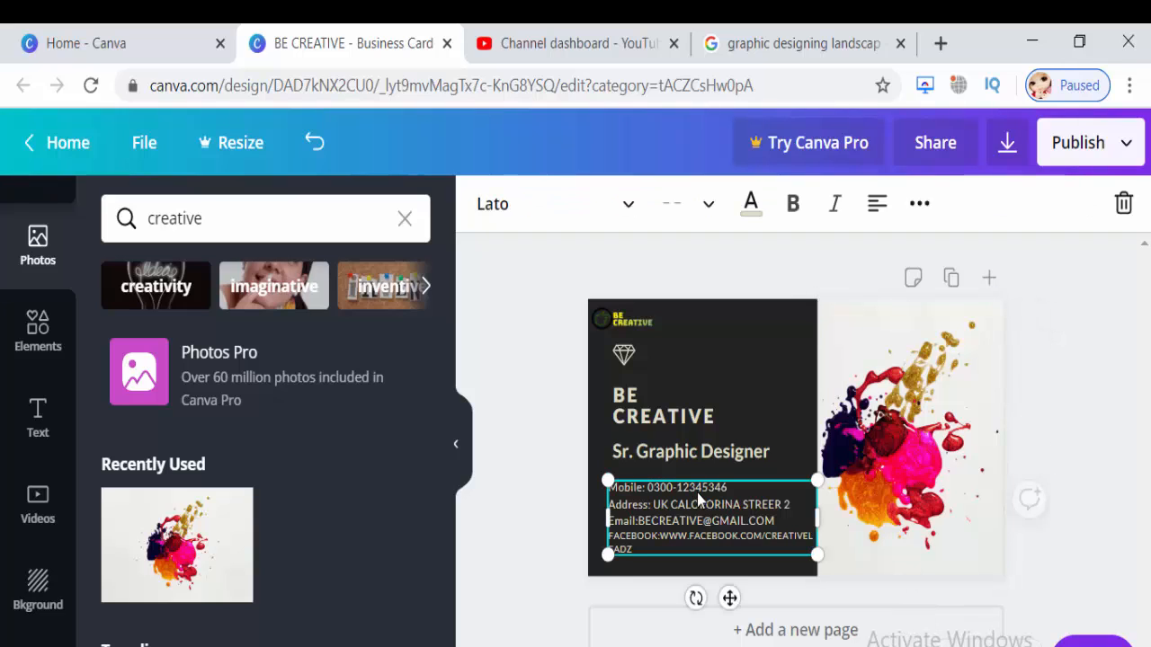
left_click(700, 425)
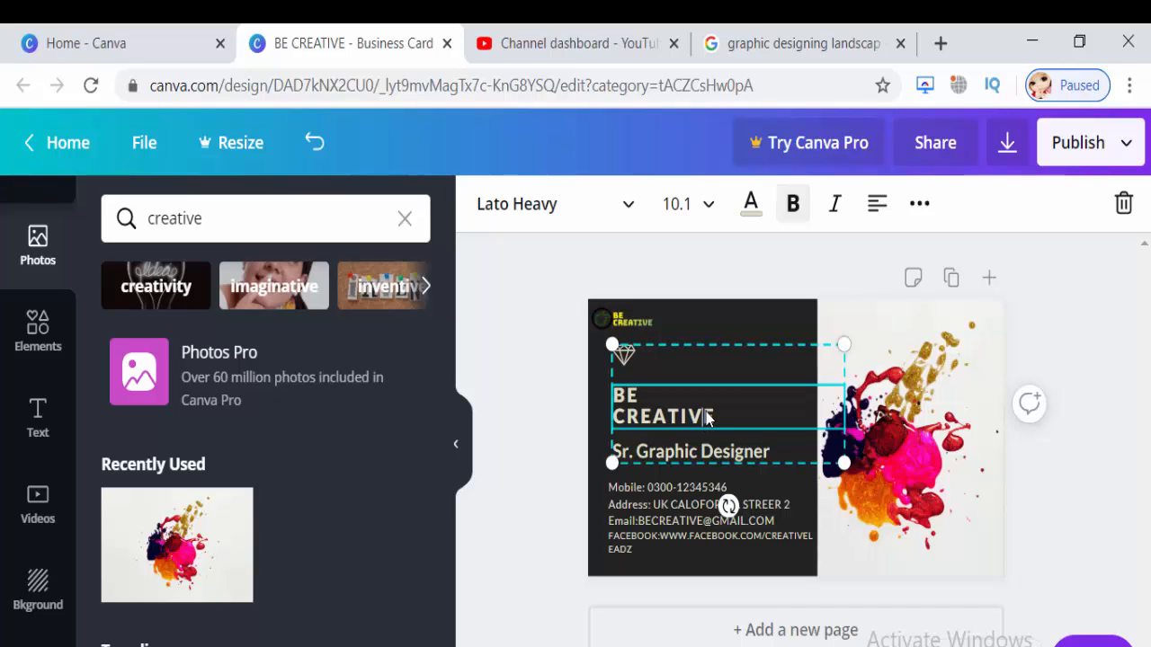
left_click_drag(716, 412, 613, 396)
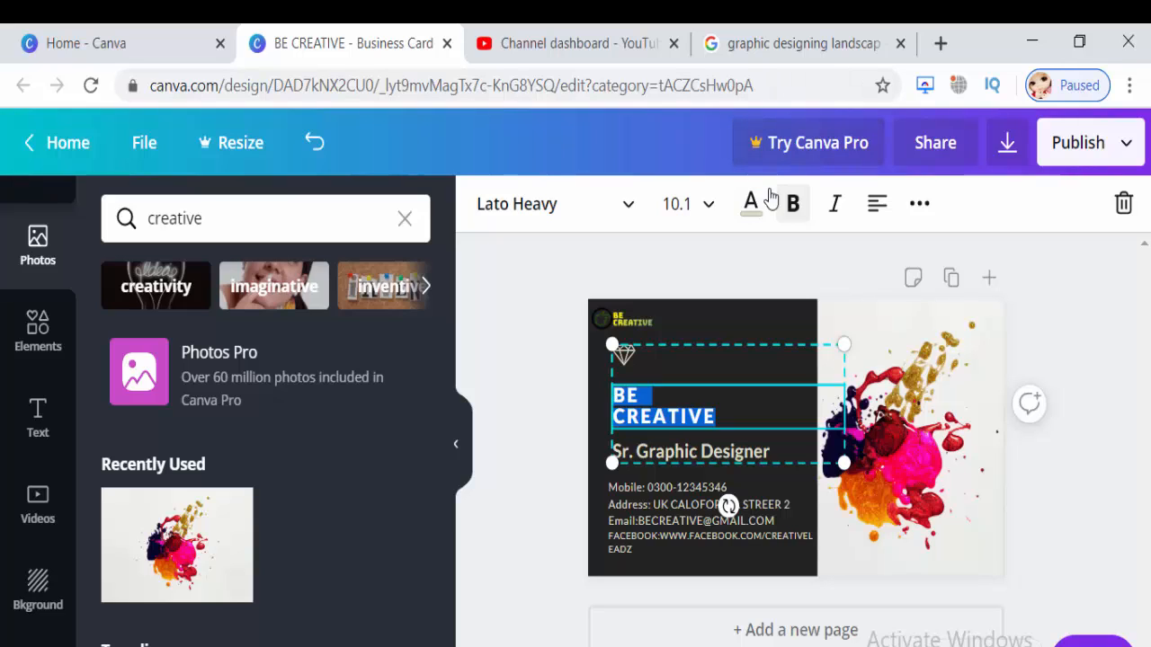
left_click(751, 208)
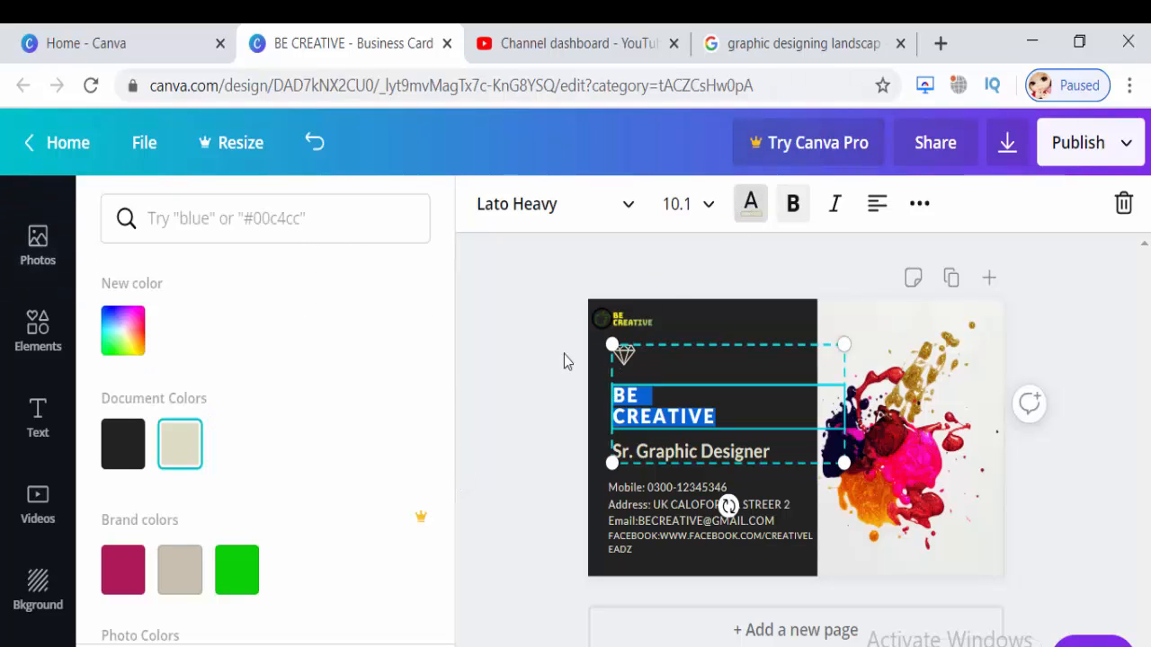
left_click(237, 584)
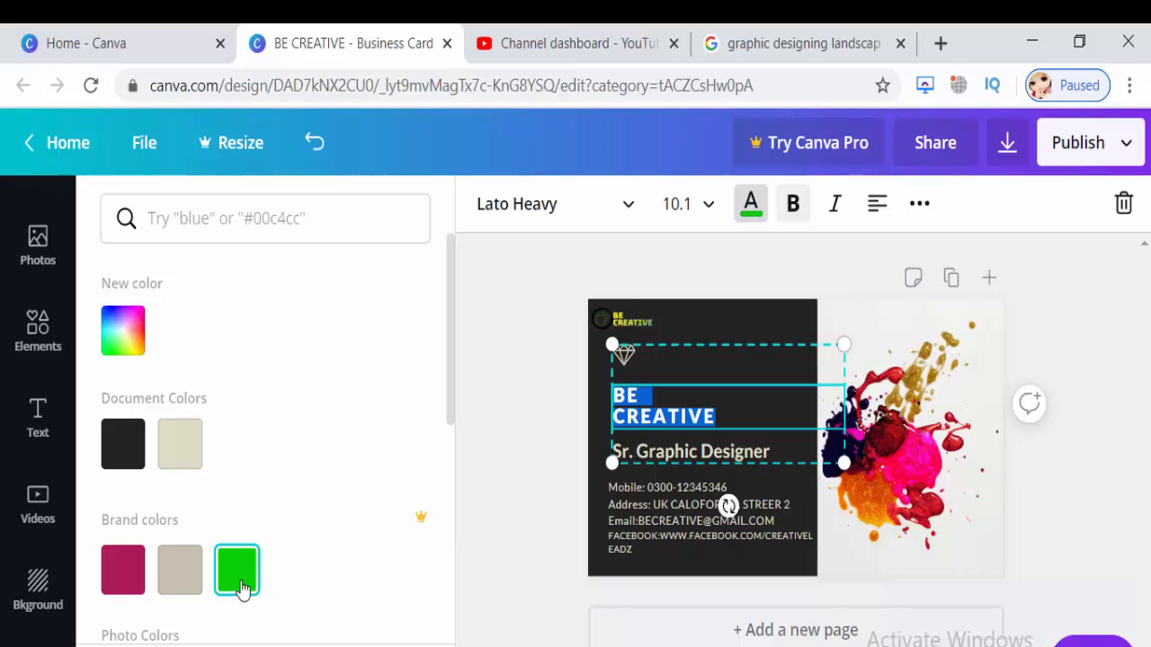
left_click(123, 331)
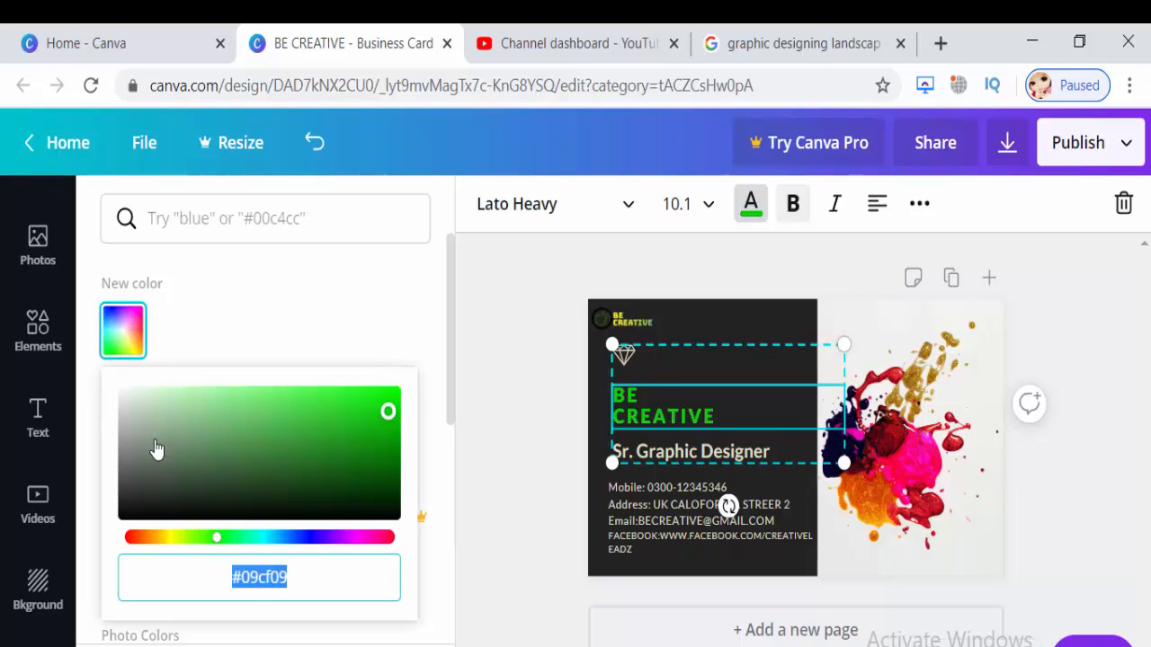
left_click(167, 539)
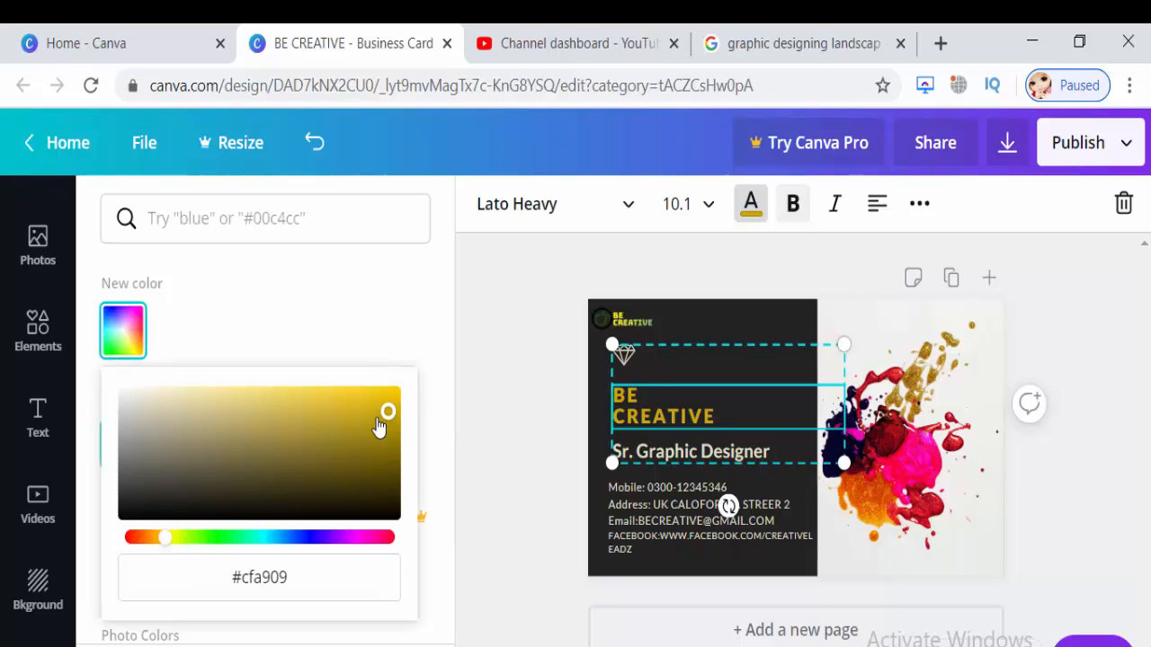
left_click_drag(388, 411, 365, 386)
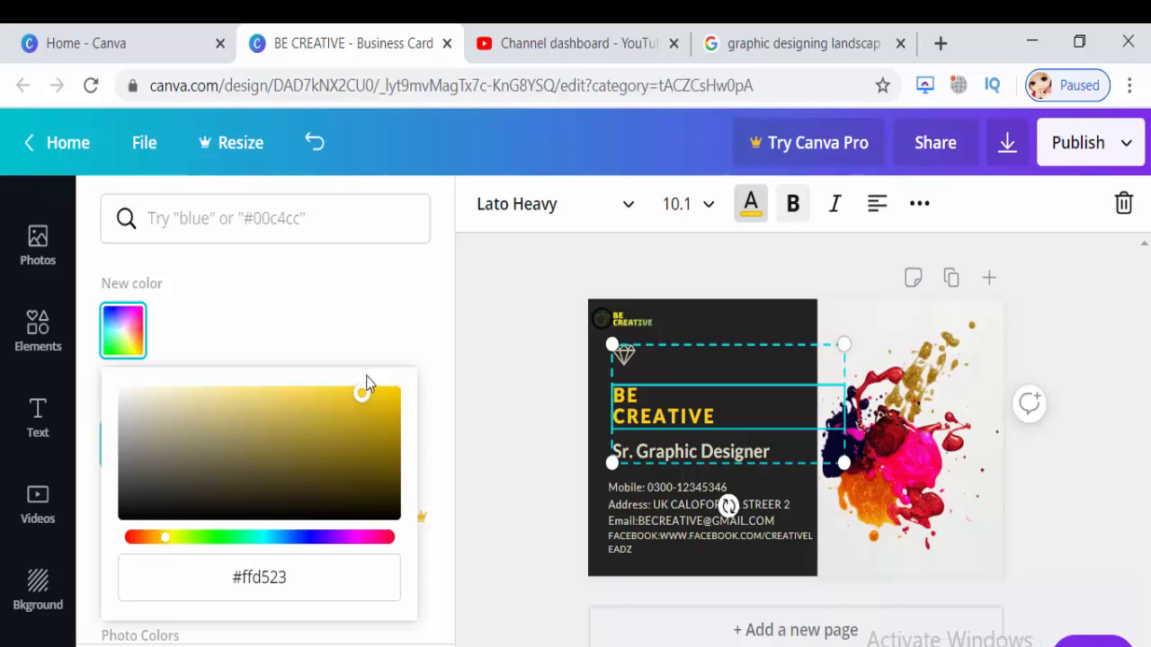
left_click(515, 320)
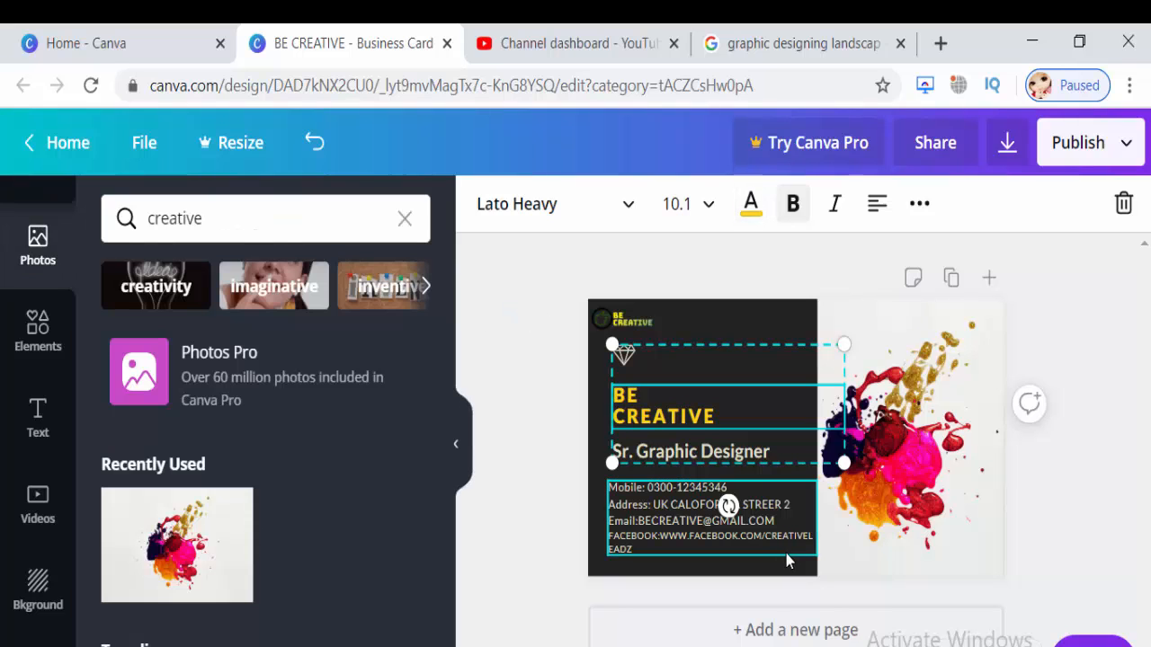
Shrink the heading and job title group slightly from its corner.
left_click(784, 553)
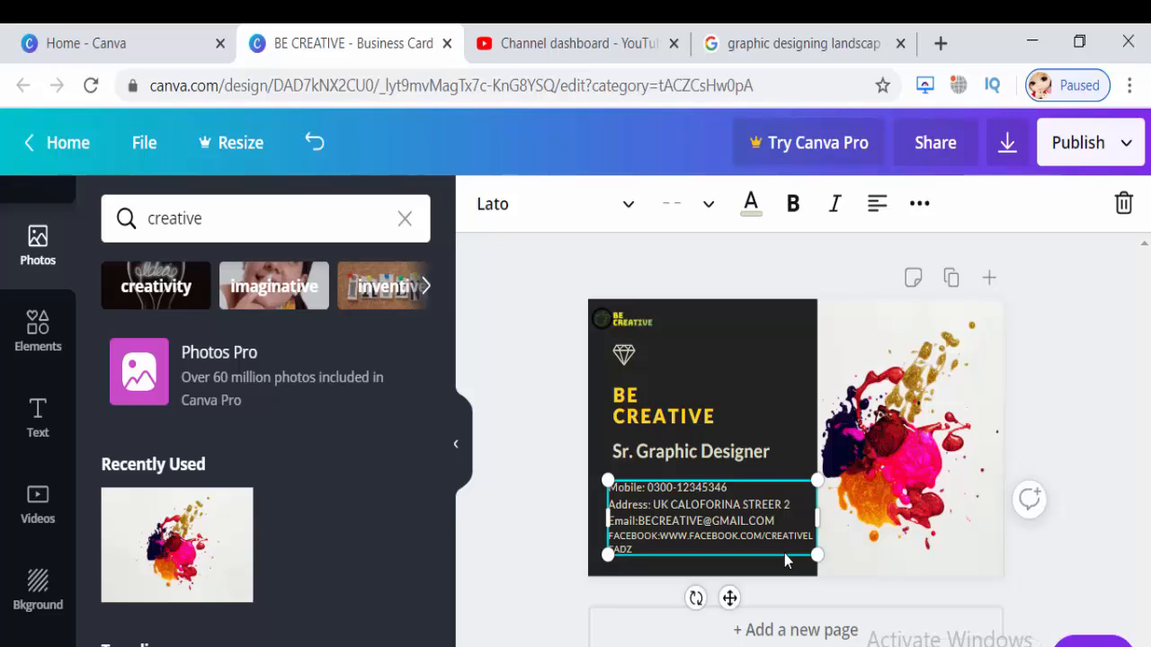
left_click(717, 456)
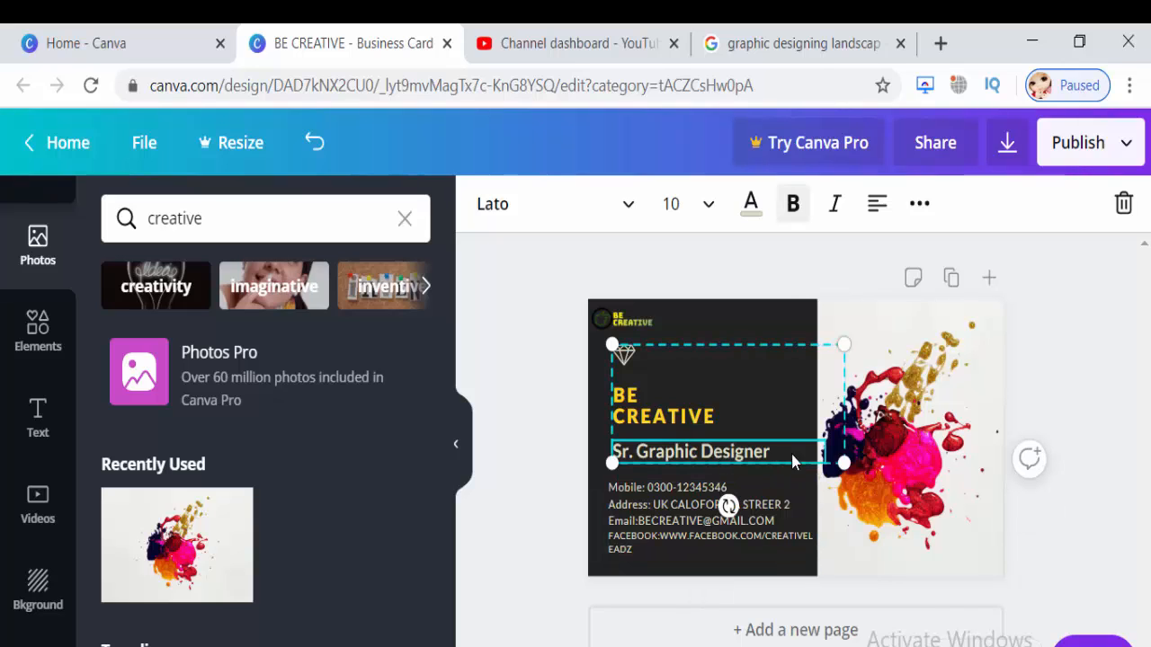
left_click_drag(843, 463, 821, 455)
left_click(1044, 377)
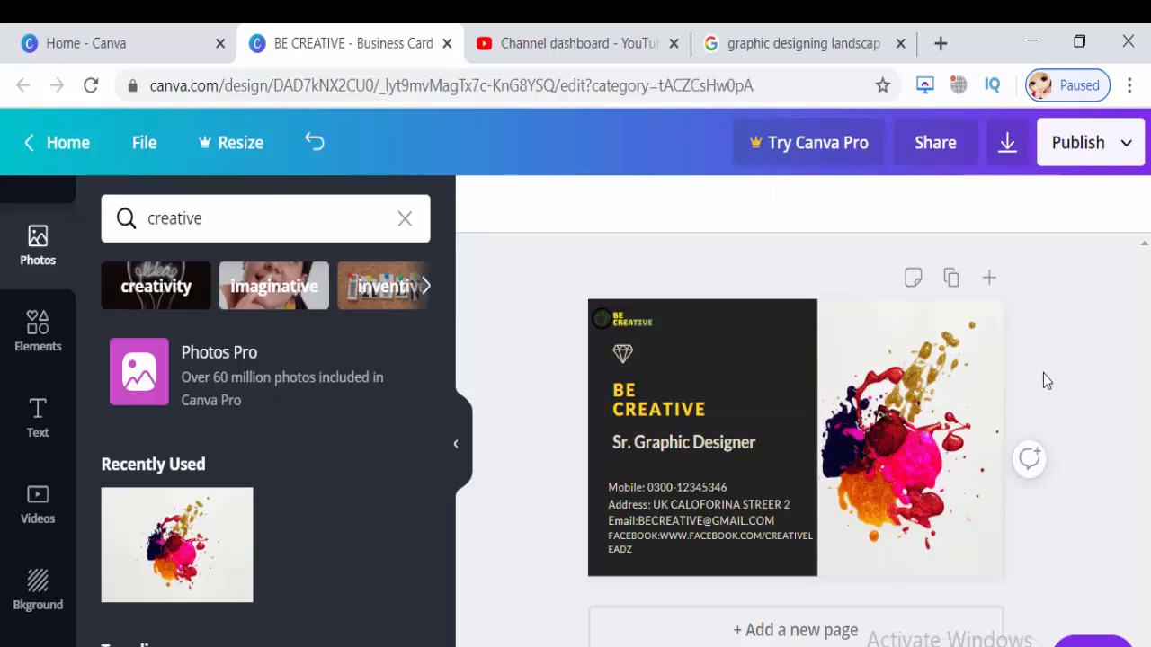
Download the card as a PNG file named BE CREATIVE.
left_click(1065, 155)
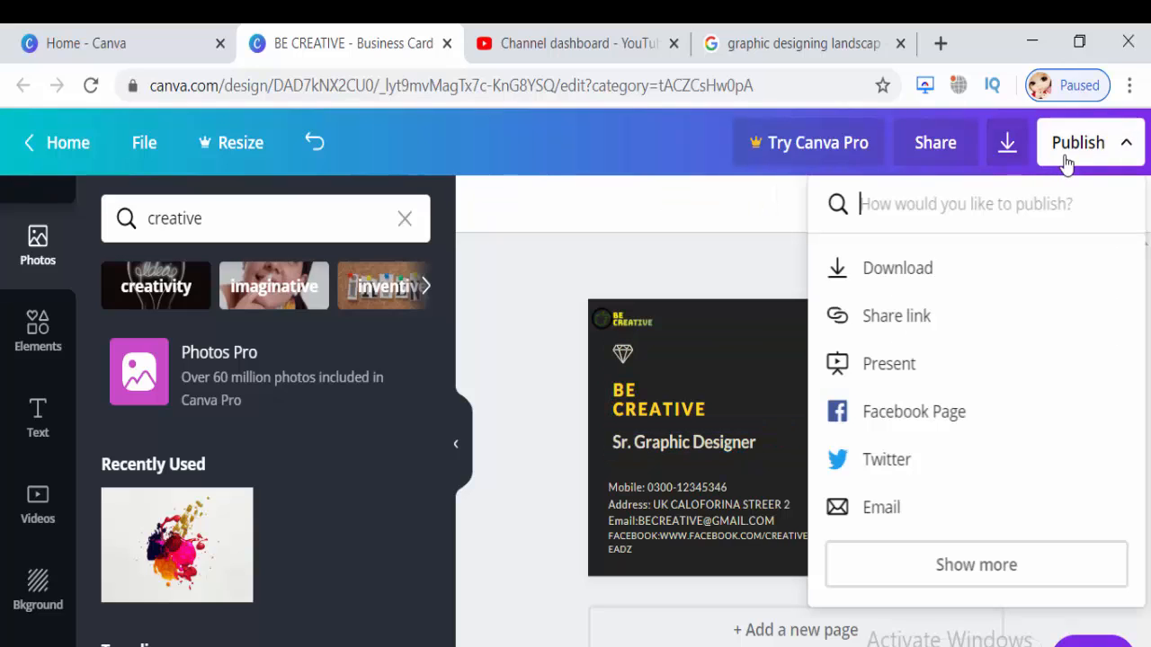
left_click(912, 286)
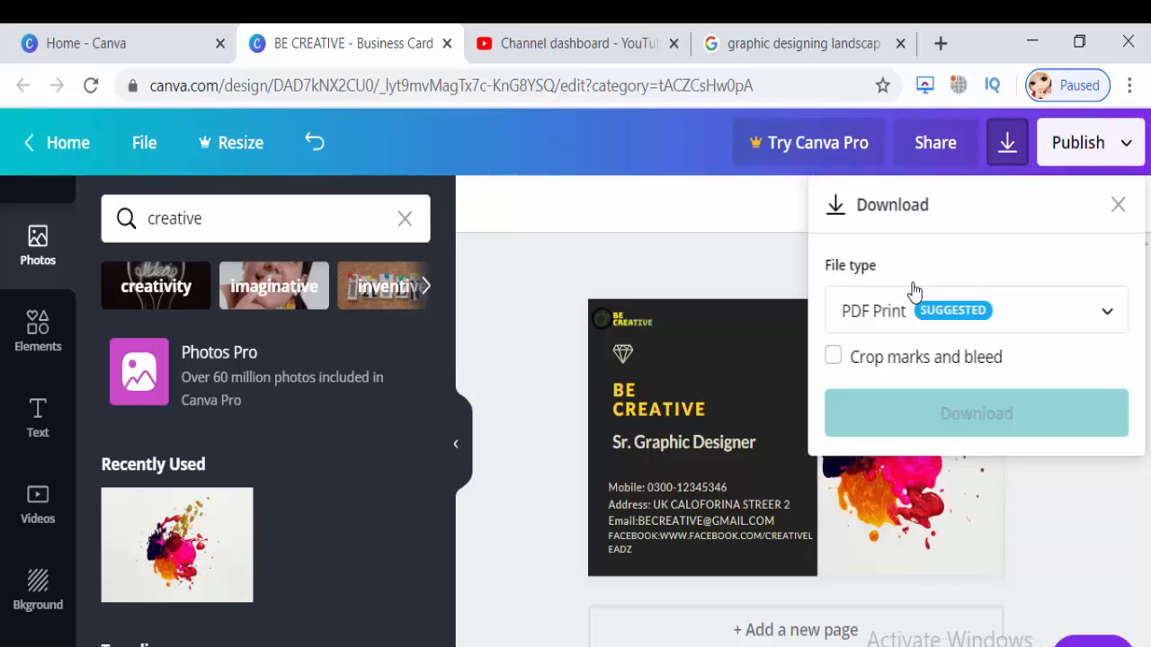
left_click(912, 309)
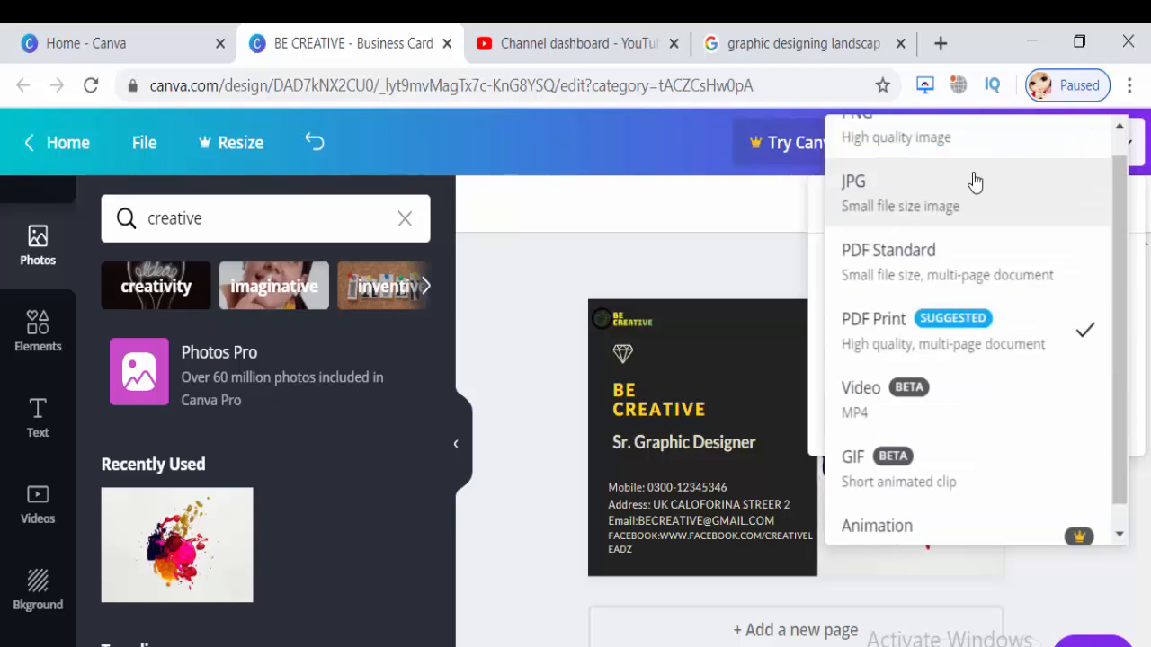
left_click(971, 139)
left_click(955, 545)
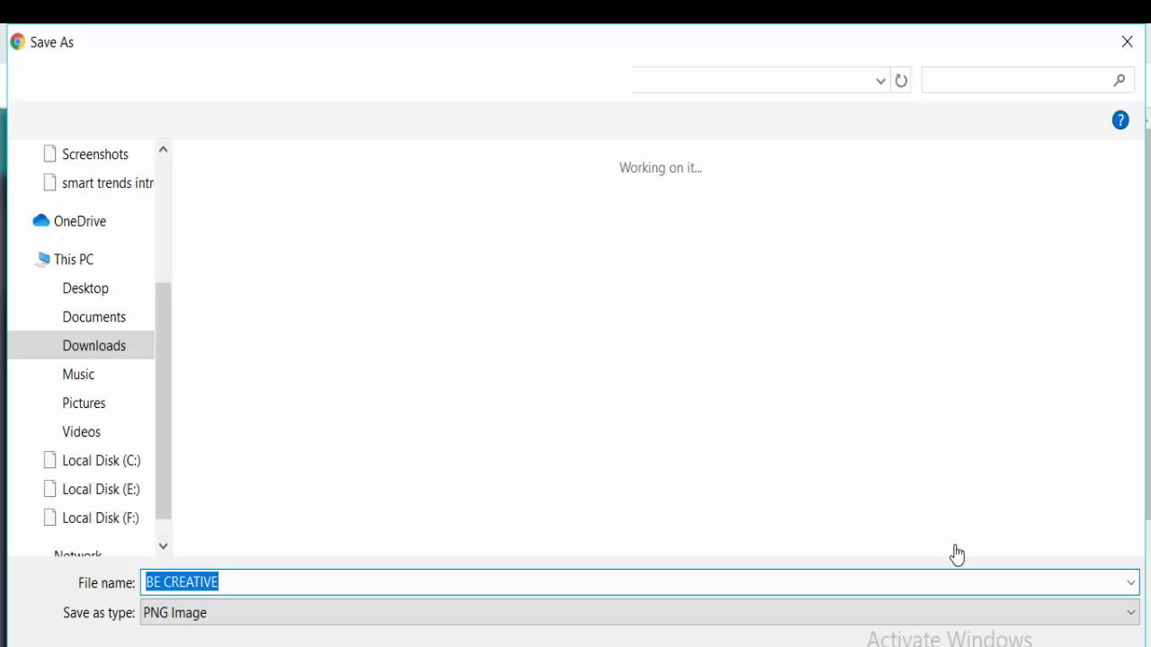
key("Return")
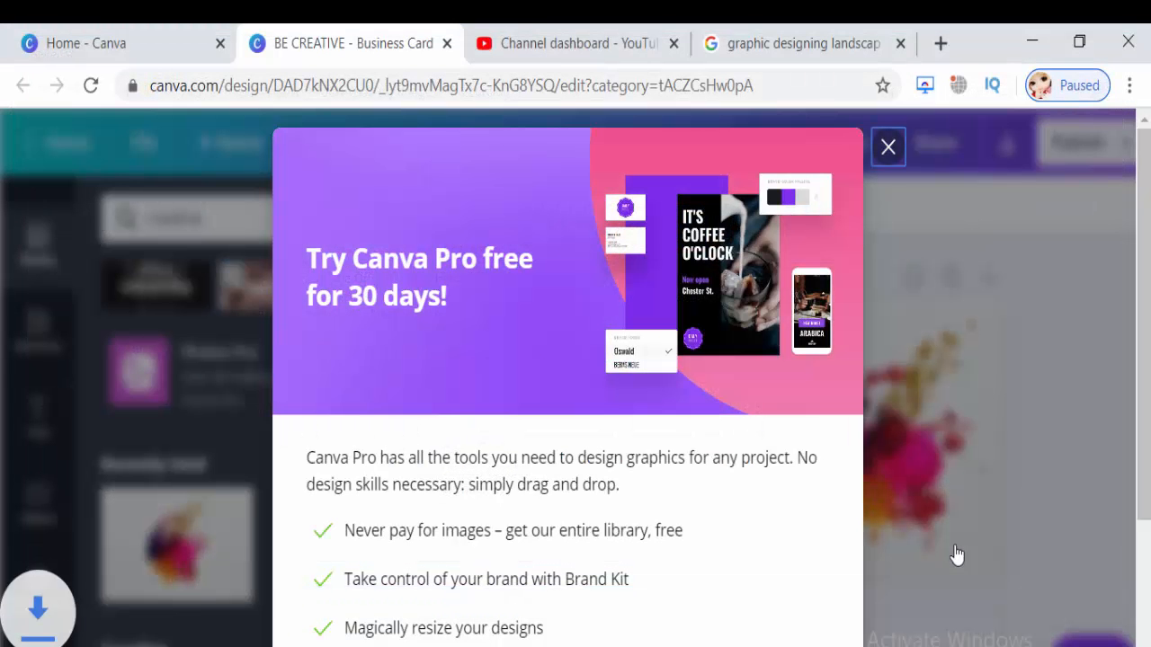
Locate the downloaded BE CREATIVE PNG in File Explorer and open it in the viewer.
left_click(210, 645)
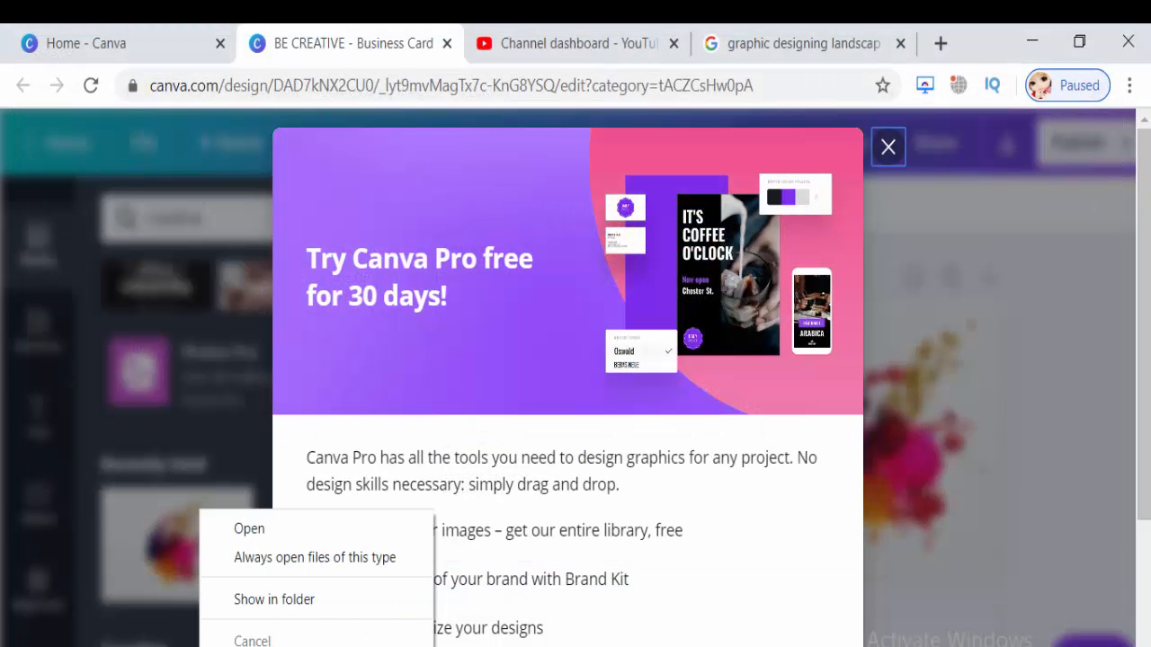
left_click(297, 601)
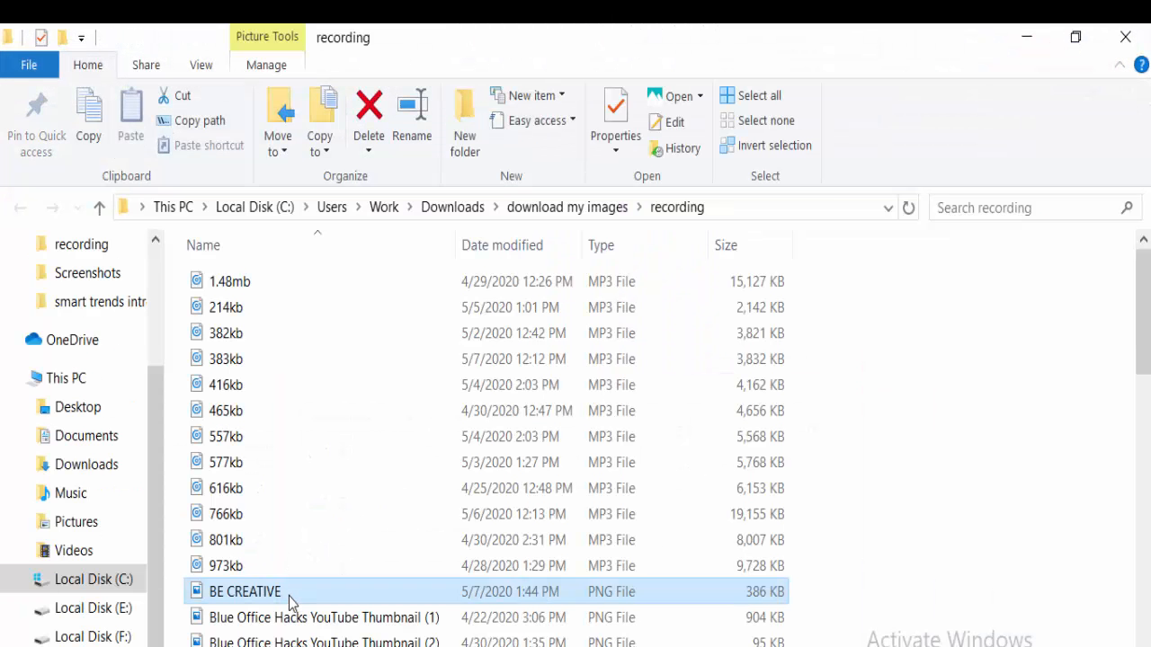
left_click_drag(1146, 350, 1146, 388)
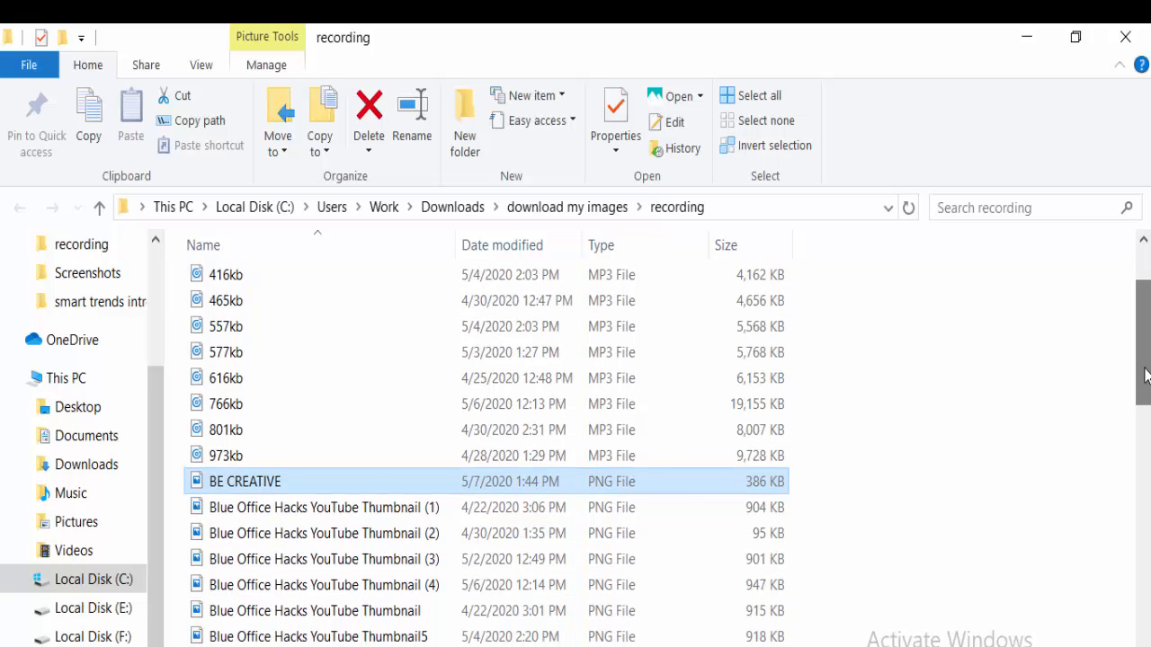
double_click(682, 481)
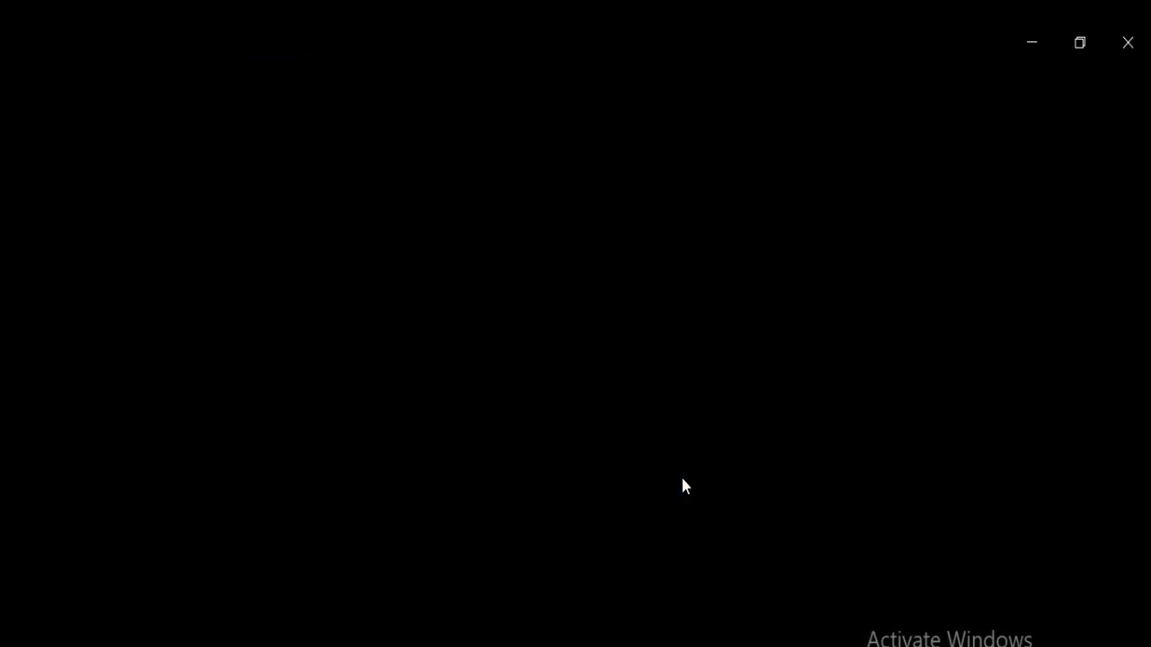